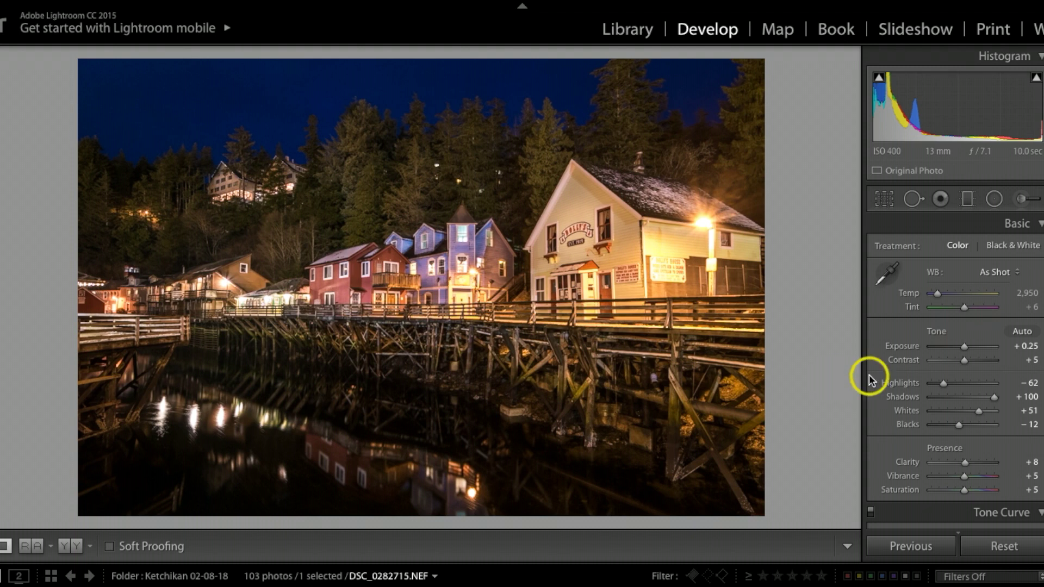
# Step: Compare the photo's before and after versions side by side, and return to the single-photo view
pyautogui.press('i')
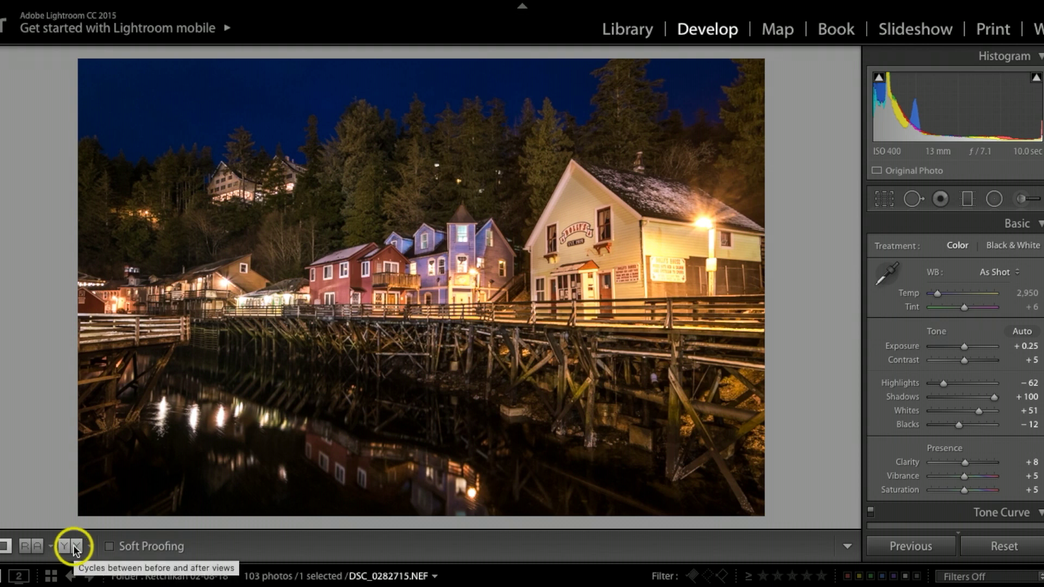
pyautogui.click(73, 545)
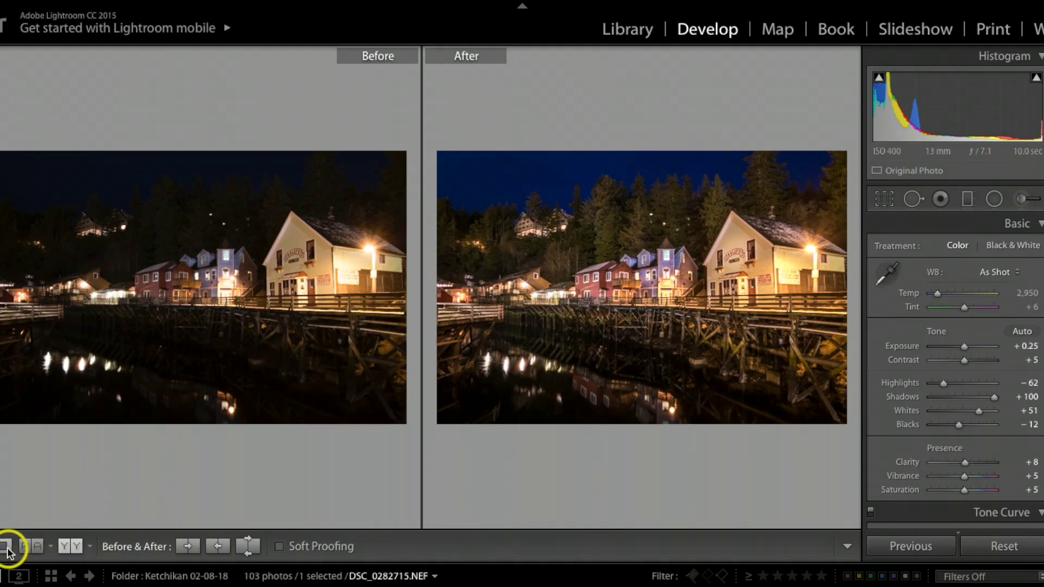
pyautogui.click(5, 547)
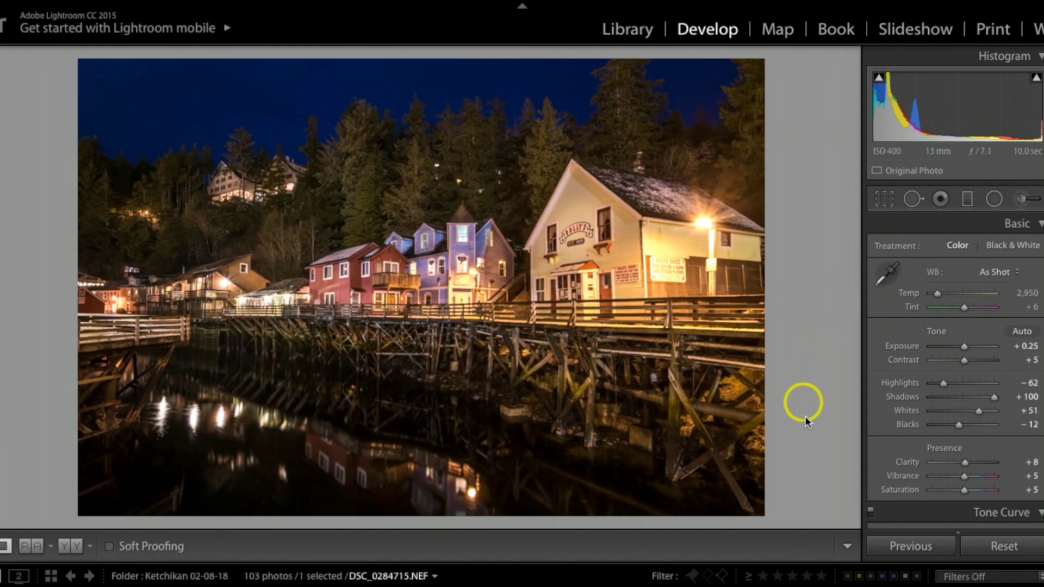
# Step: Reset all Develop adjustments on the night photo
pyautogui.click(1012, 551)
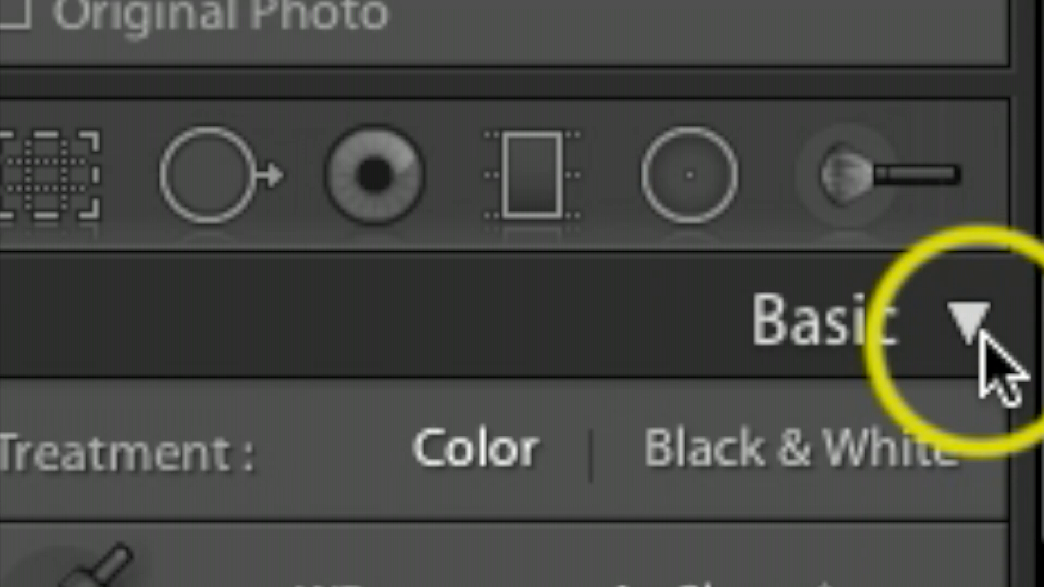
pyautogui.click(1040, 224)
pyautogui.click(1040, 224)
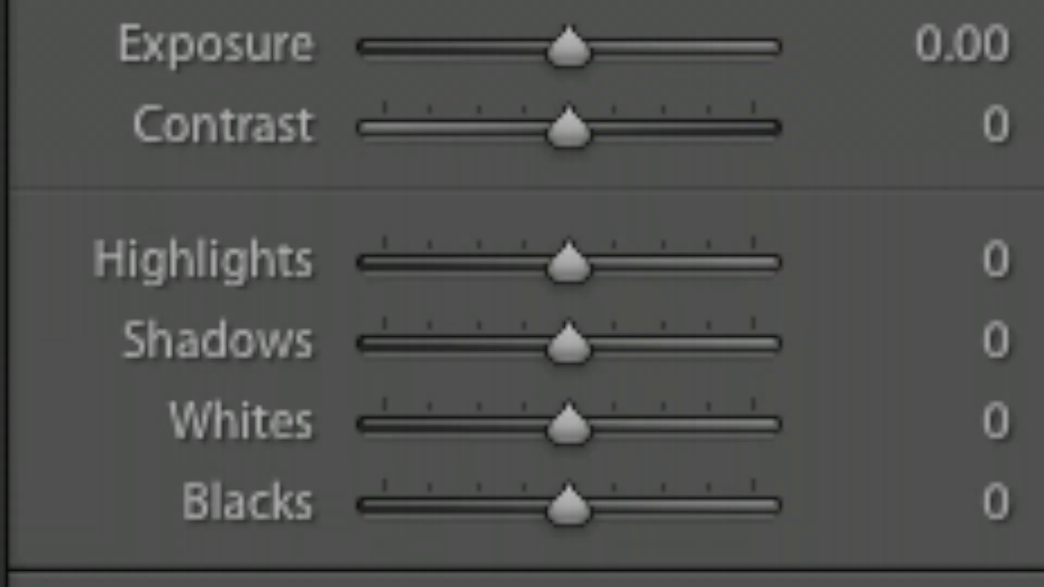
# Step: Set the photo's Highlights to −49 and Shadows to +100
pyautogui.moveTo(578, 266); pyautogui.dragTo(501, 251)
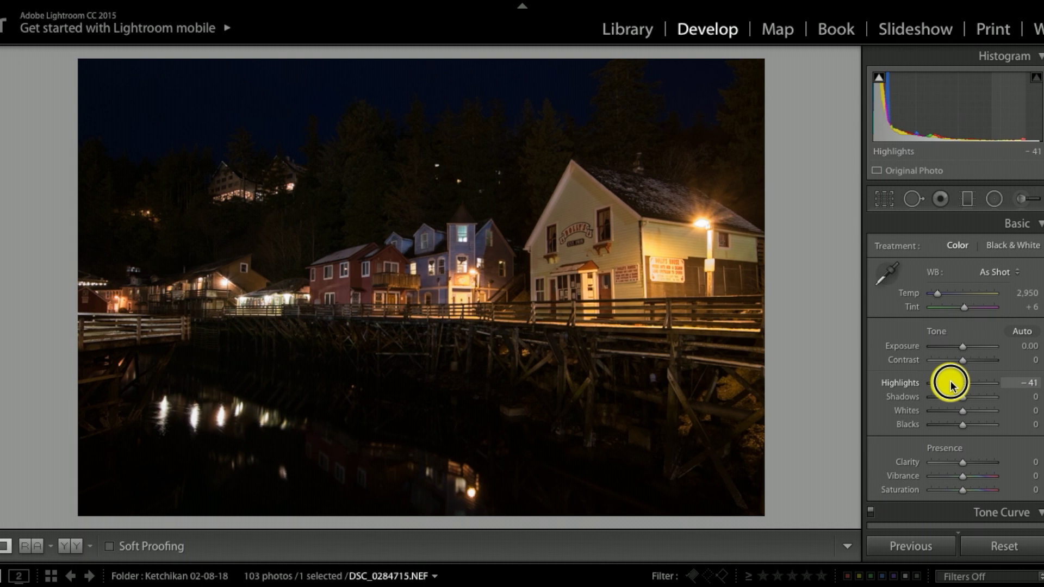
pyautogui.moveTo(951, 385); pyautogui.dragTo(949, 384)
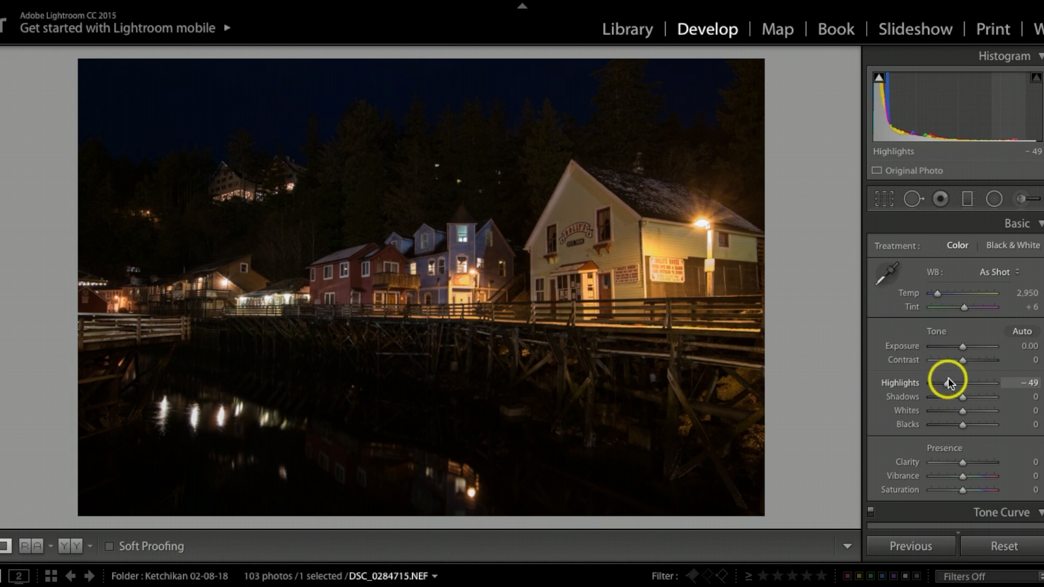
pyautogui.moveTo(962, 397); pyautogui.dragTo(975, 397)
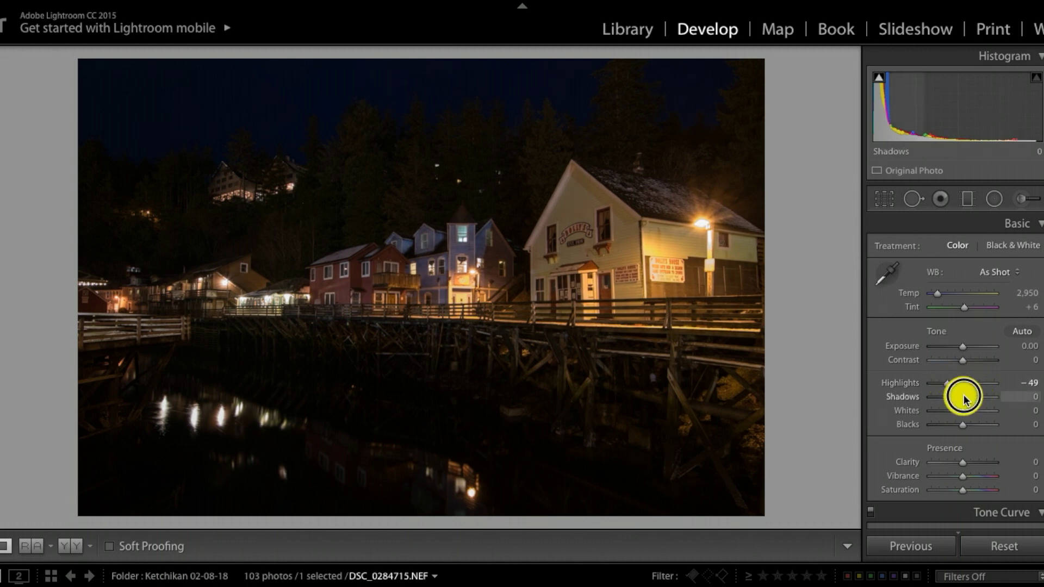
pyautogui.moveTo(637, 315); pyautogui.dragTo(686, 318)
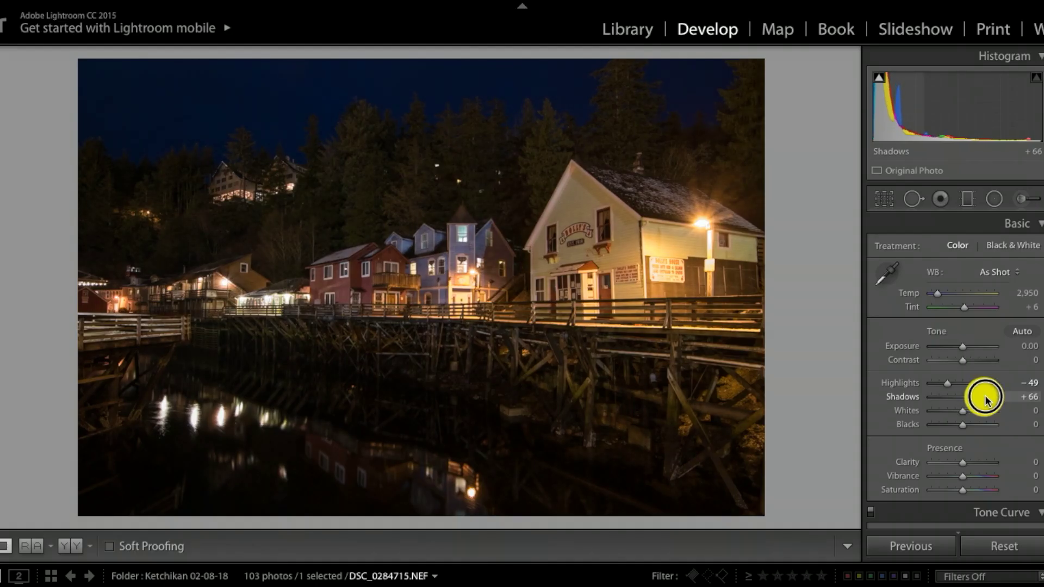
pyautogui.moveTo(985, 398); pyautogui.dragTo(1001, 403)
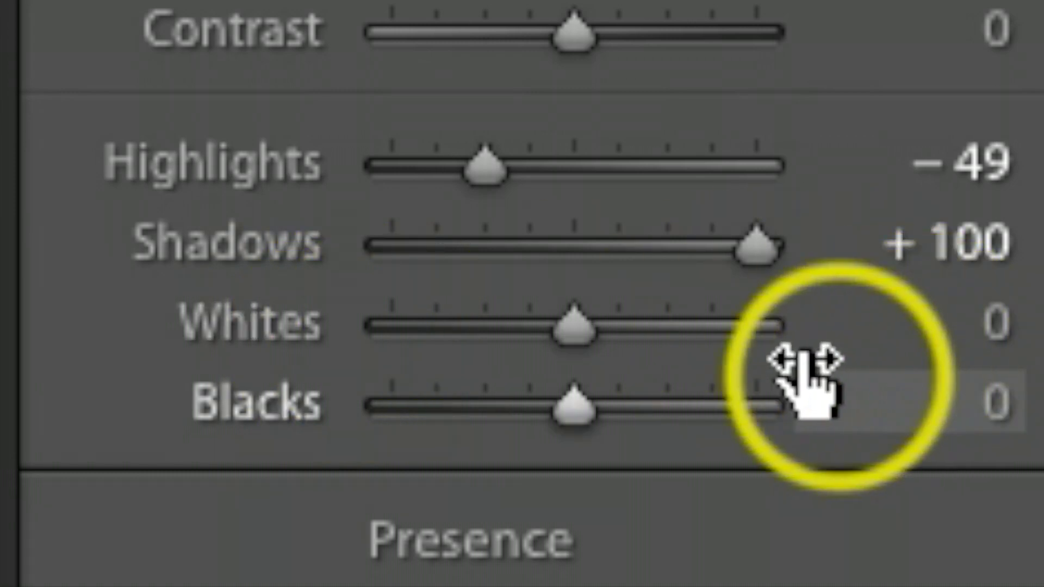
# Step: Set Whites to +17 using the clipping preview, and set Blacks to −15
pyautogui.press('alt')
pyautogui.moveTo(568, 315); pyautogui.dragTo(601, 320)
pyautogui.press('alt')
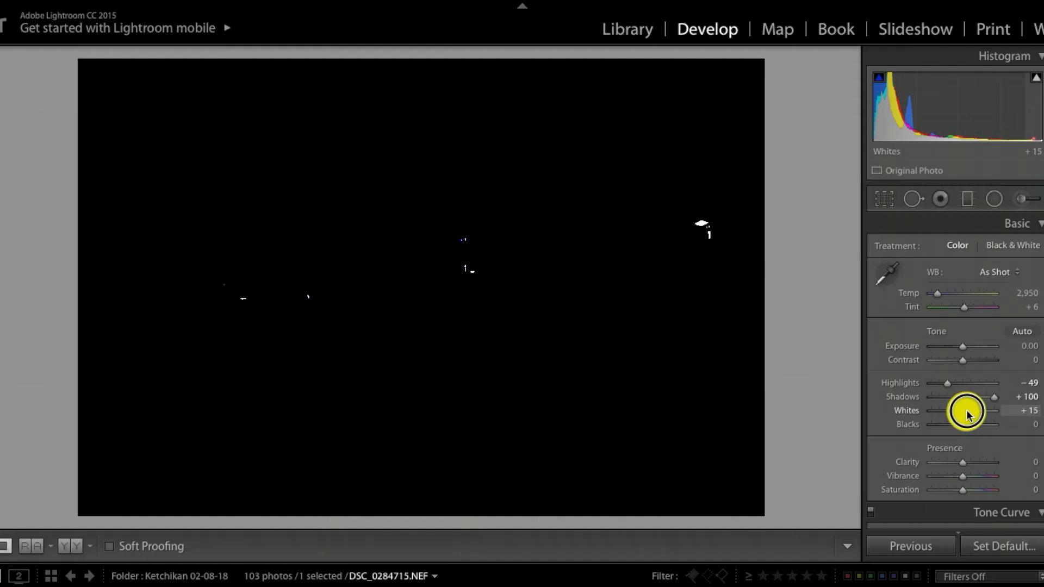
pyautogui.moveTo(969, 414); pyautogui.dragTo(968, 416)
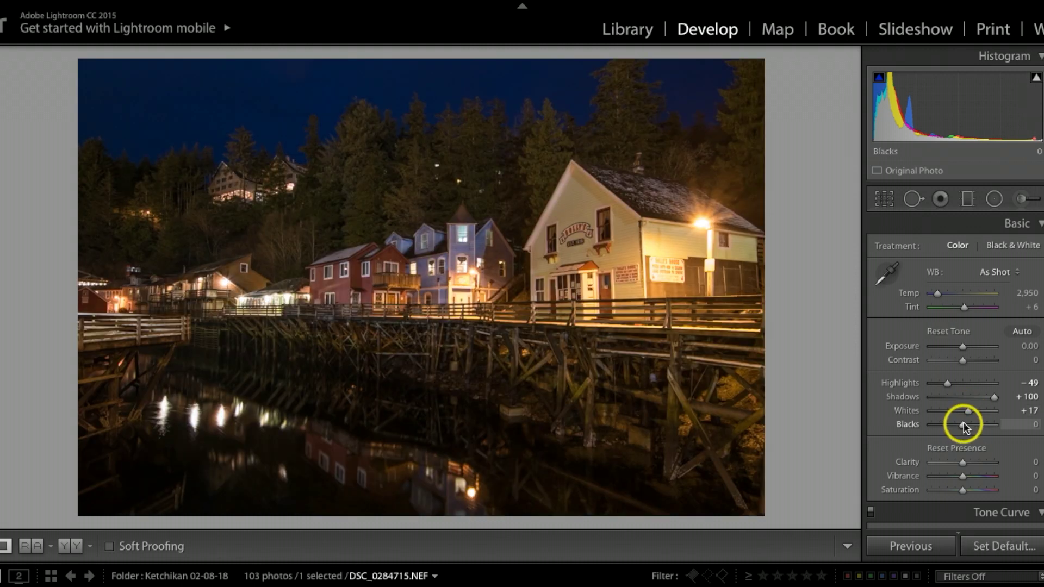
pyautogui.moveTo(964, 426); pyautogui.dragTo(958, 423)
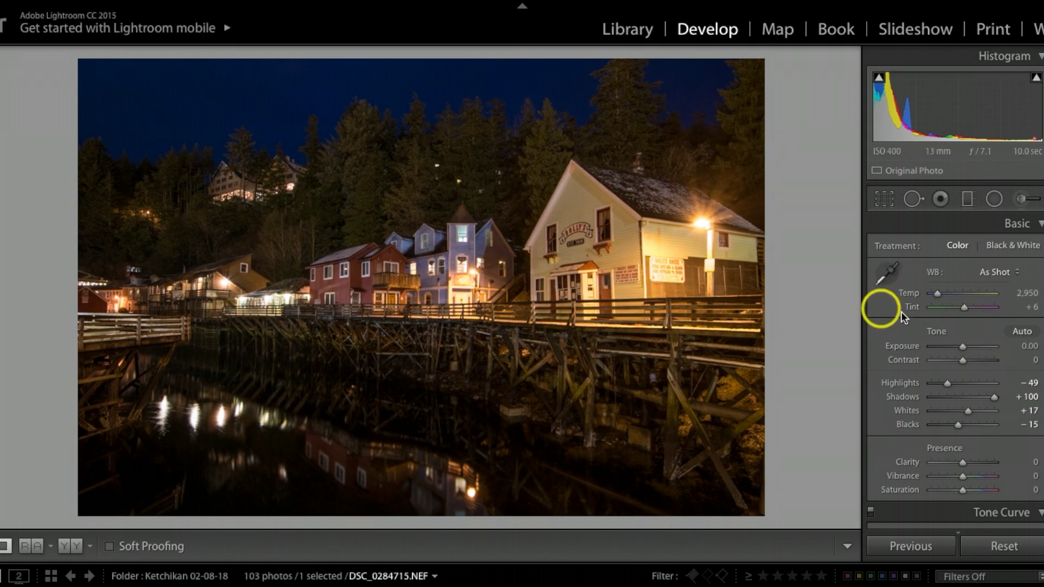
# Step: Add a slightly tilted graduated filter over the houses and water, and shift it up so its centre line crosses the trees above the houses
pyautogui.click(964, 200)
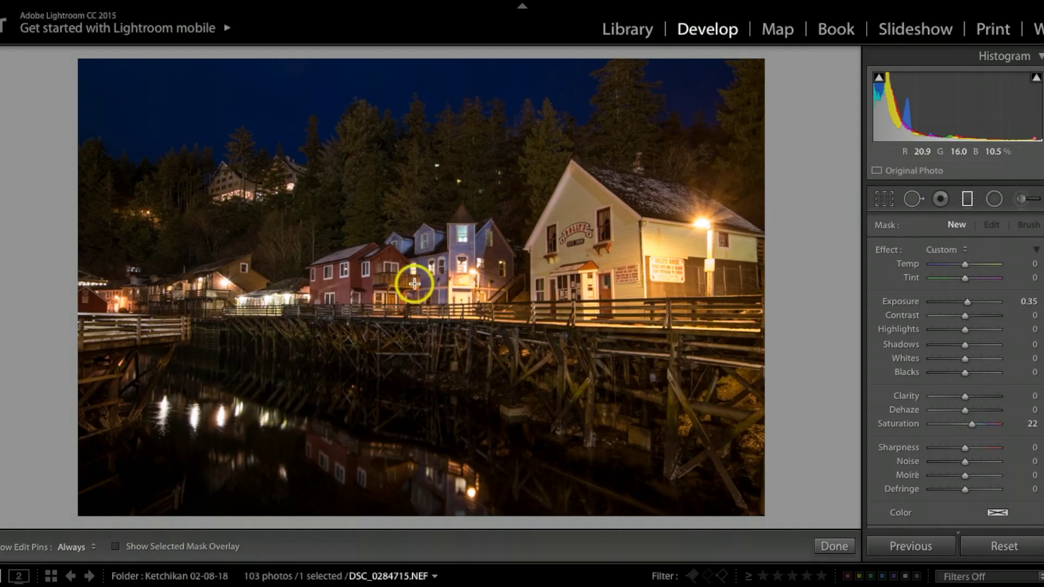
pyautogui.moveTo(405, 301); pyautogui.dragTo(450, 176)
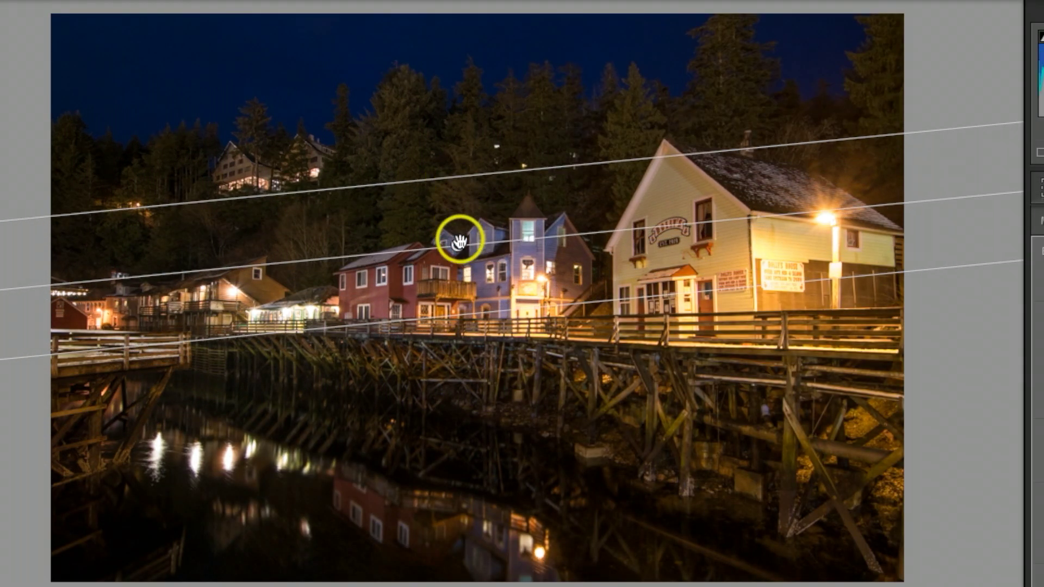
pyautogui.moveTo(460, 241); pyautogui.dragTo(449, 189)
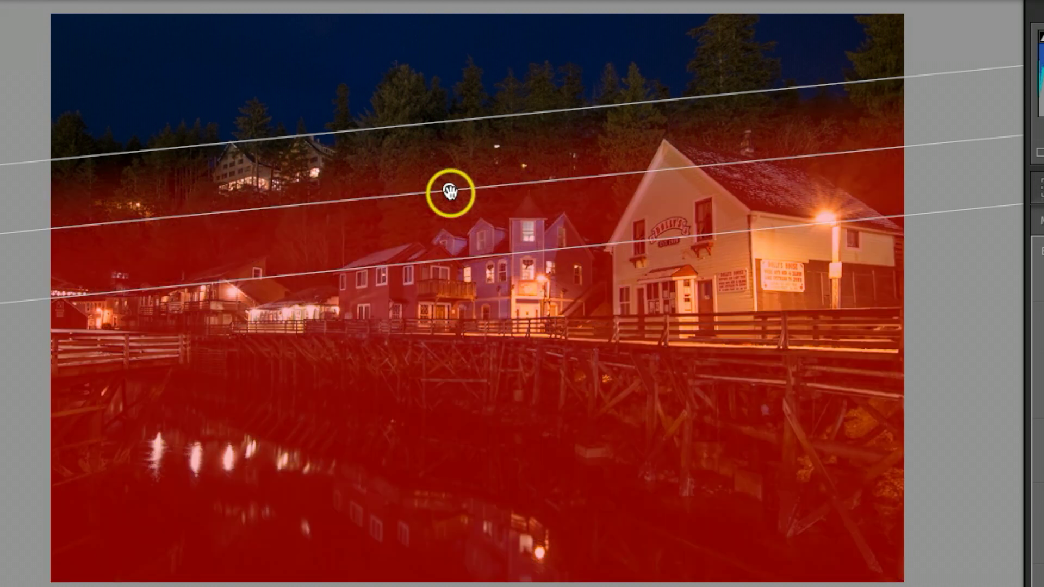
pyautogui.moveTo(450, 190); pyautogui.dragTo(450, 187)
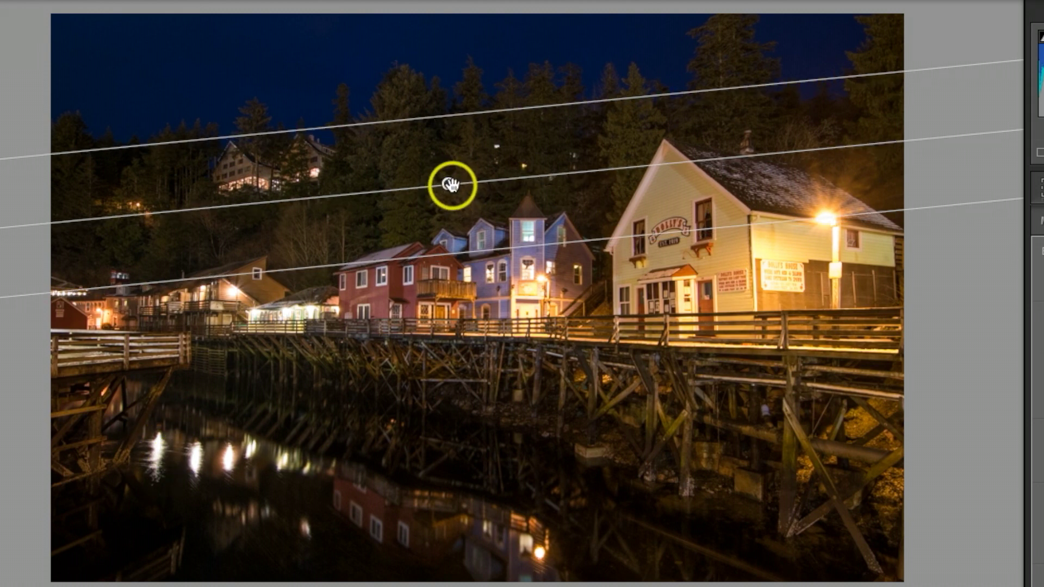
pyautogui.moveTo(448, 188)
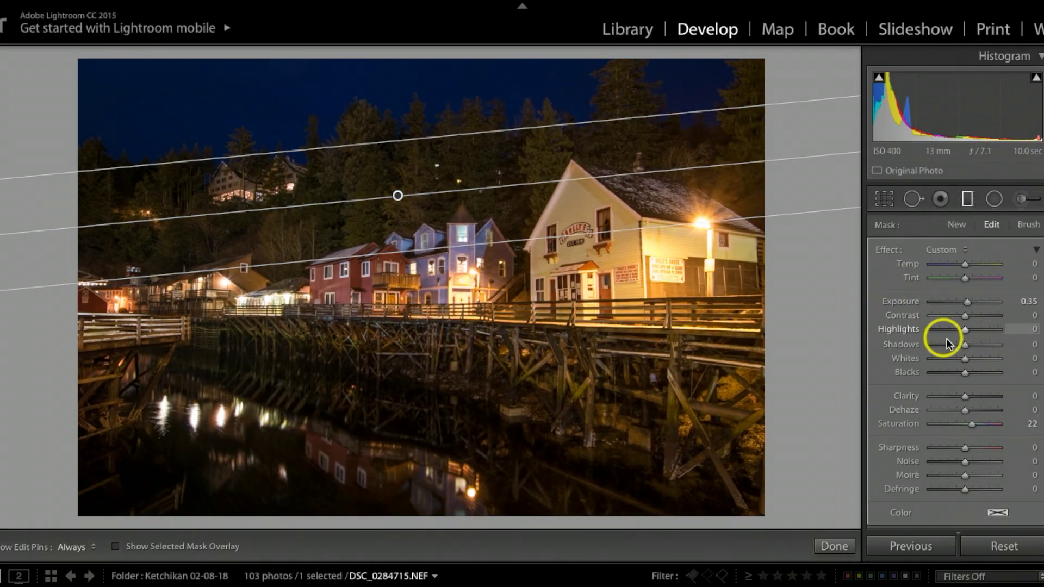
# Step: Set the graduated filter's Highlights to −8, Clarity to 19 and Saturation to 24
pyautogui.moveTo(965, 331); pyautogui.dragTo(966, 330)
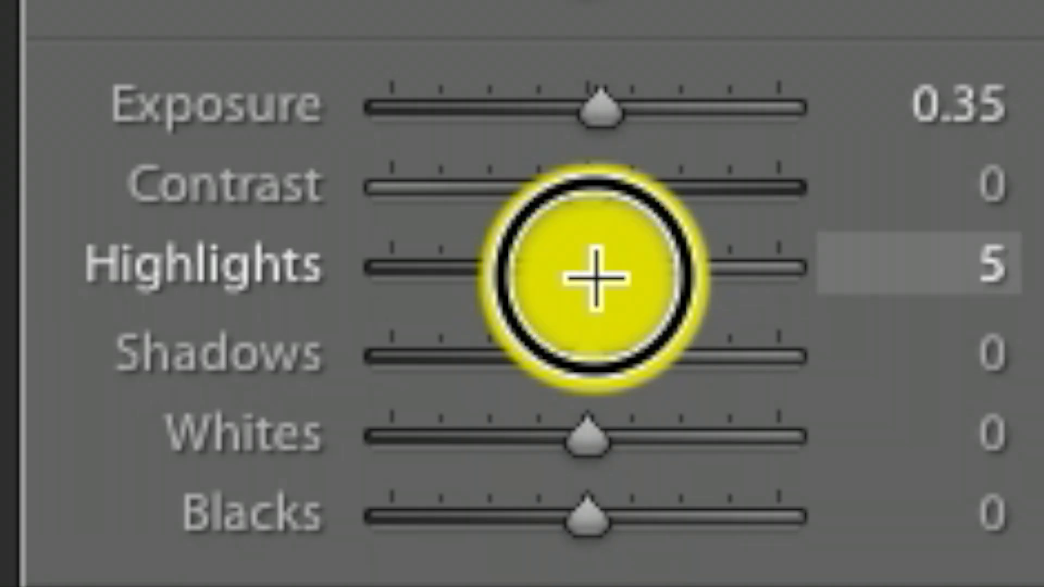
pyautogui.moveTo(596, 279); pyautogui.dragTo(574, 268)
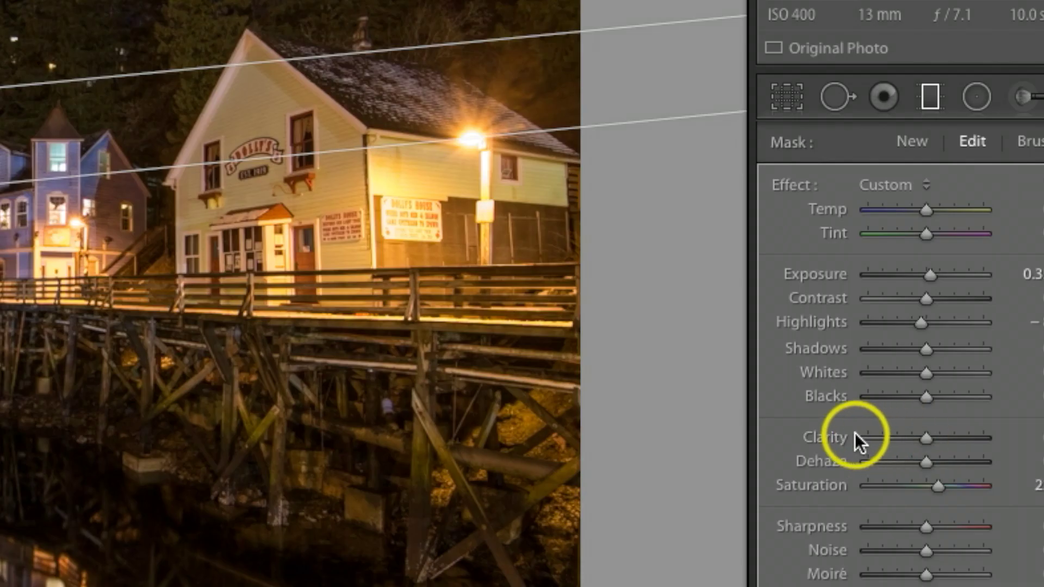
pyautogui.click(931, 438)
pyautogui.moveTo(931, 438); pyautogui.dragTo(937, 438)
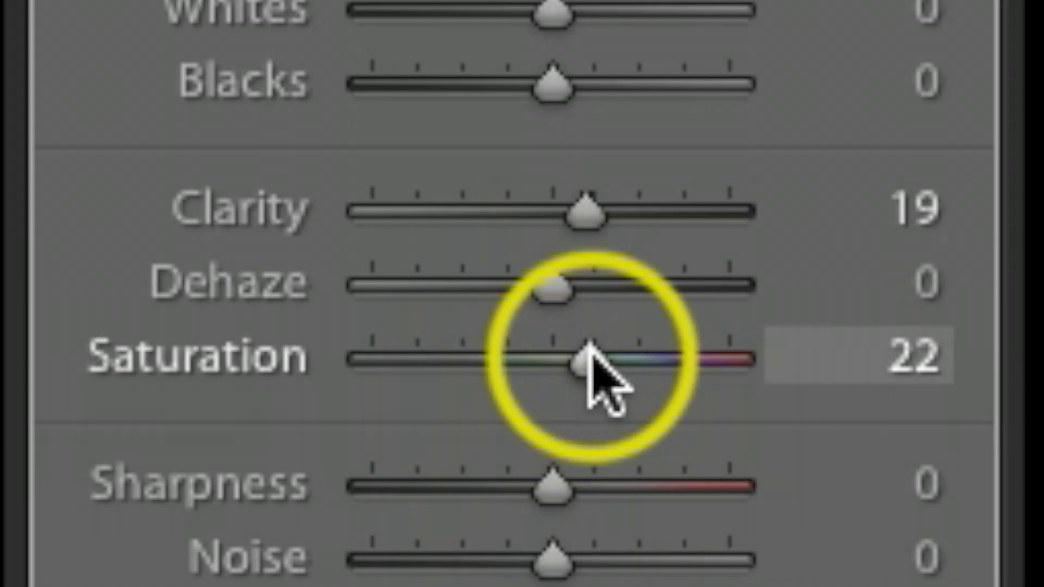
pyautogui.moveTo(586, 355); pyautogui.dragTo(593, 356)
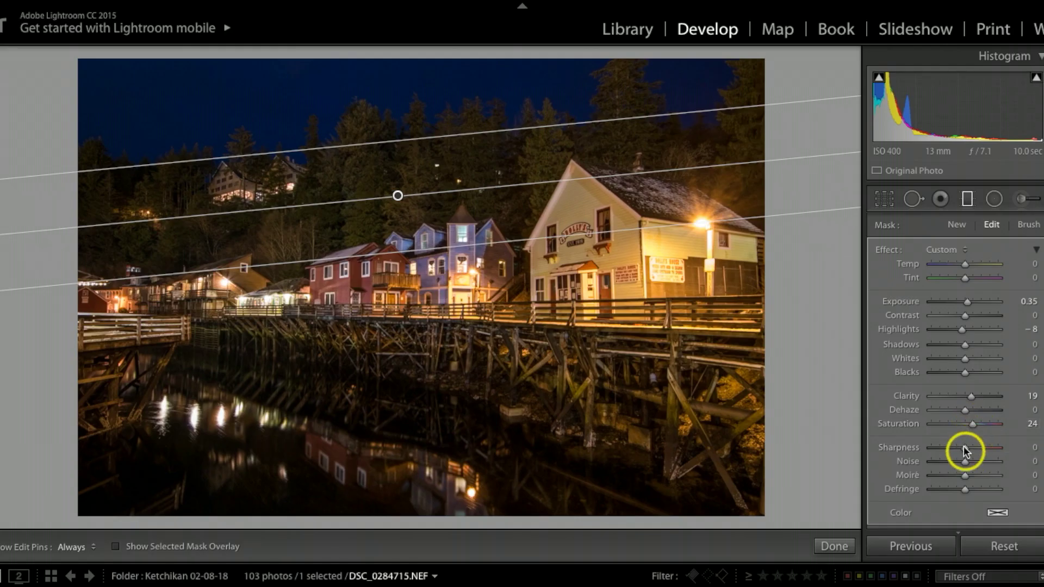
# Step: Set the graduated filter's Dehaze to 8 and Contrast to 4, and finish editing the filter
pyautogui.moveTo(965, 410); pyautogui.dragTo(966, 409)
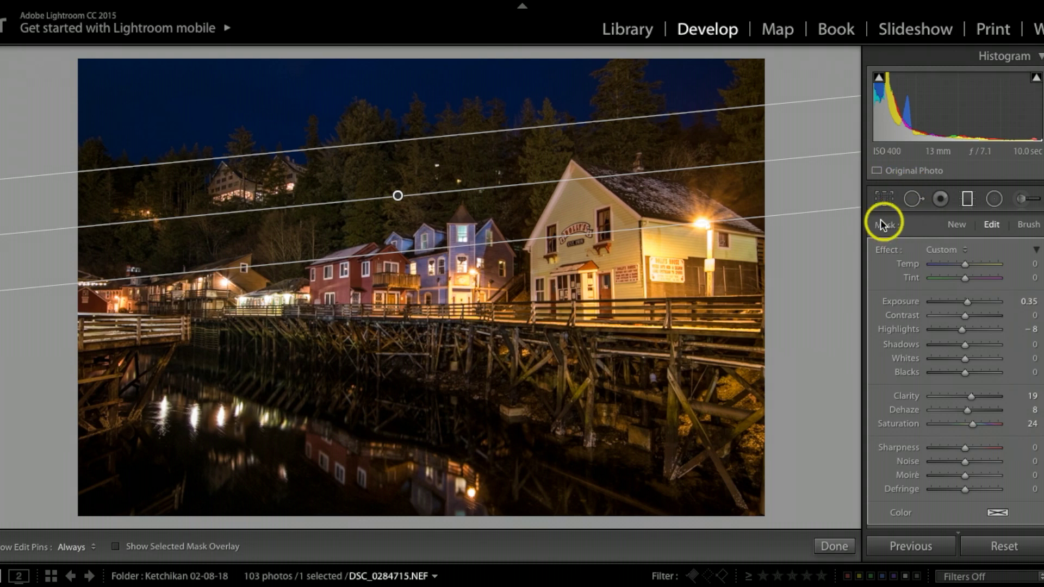
pyautogui.moveTo(967, 321); pyautogui.dragTo(965, 320)
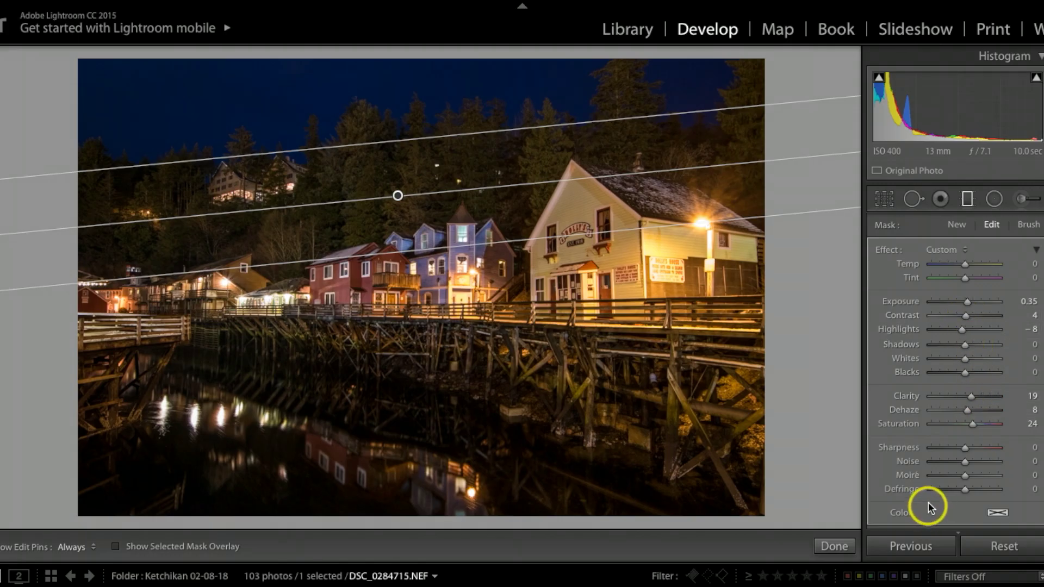
pyautogui.scroll(-2, 954, 419)
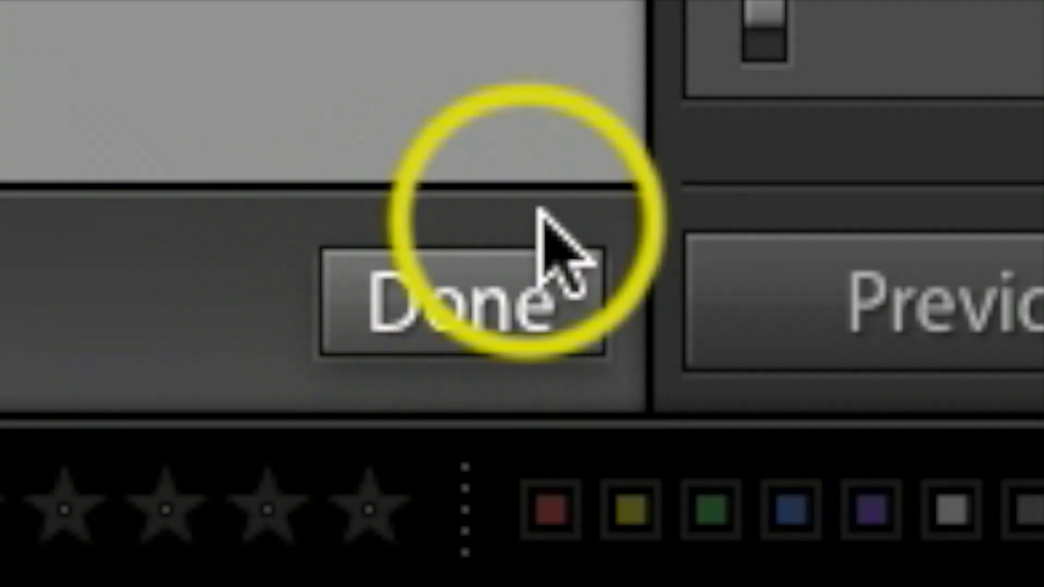
pyautogui.click(458, 275)
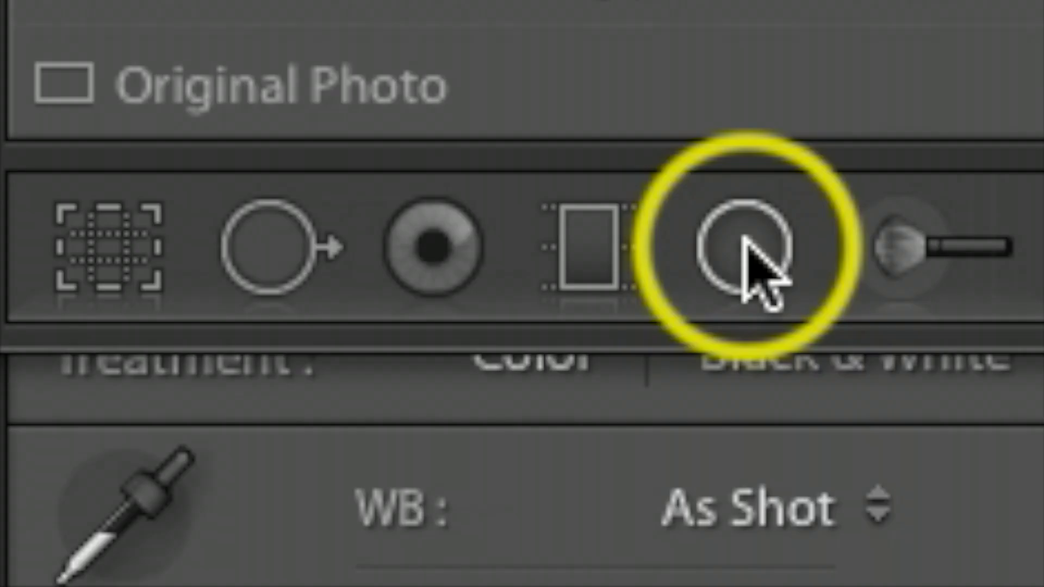
# Step: Start a new radial filter and reset all of its effect settings to zero
pyautogui.click(995, 199)
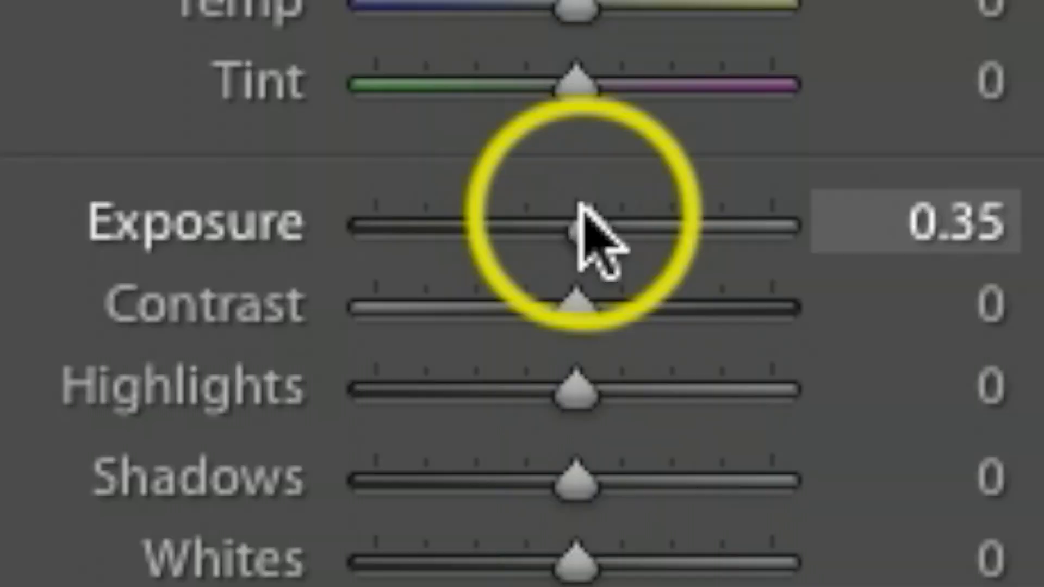
pyautogui.moveTo(588, 224)
pyautogui.mouseDown()
pyautogui.moveTo(590, 214)
pyautogui.moveTo(594, 223)
pyautogui.mouseUp()
pyautogui.moveTo(971, 423); pyautogui.dragTo(969, 421)
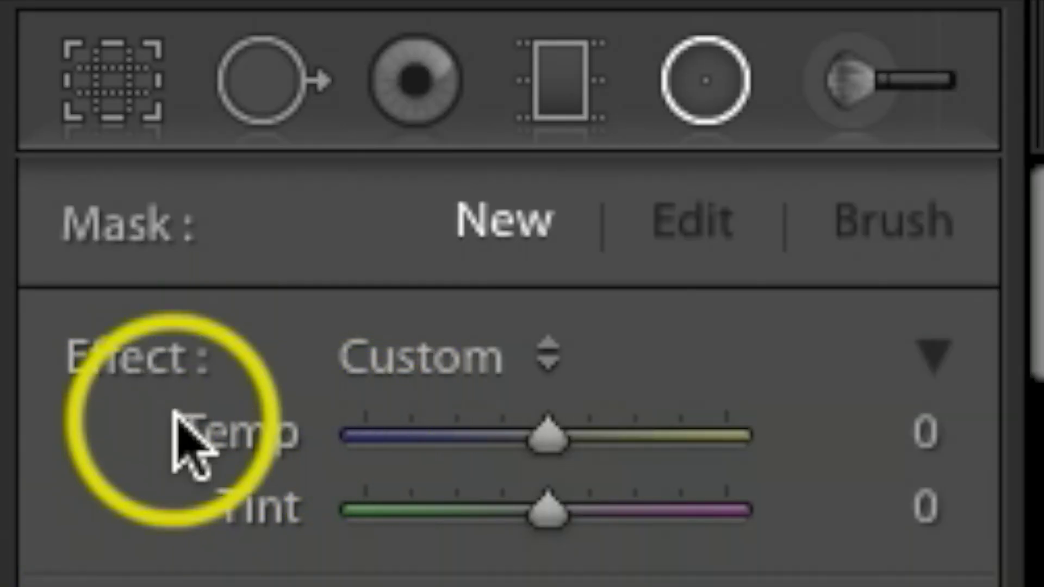
pyautogui.press('alt')
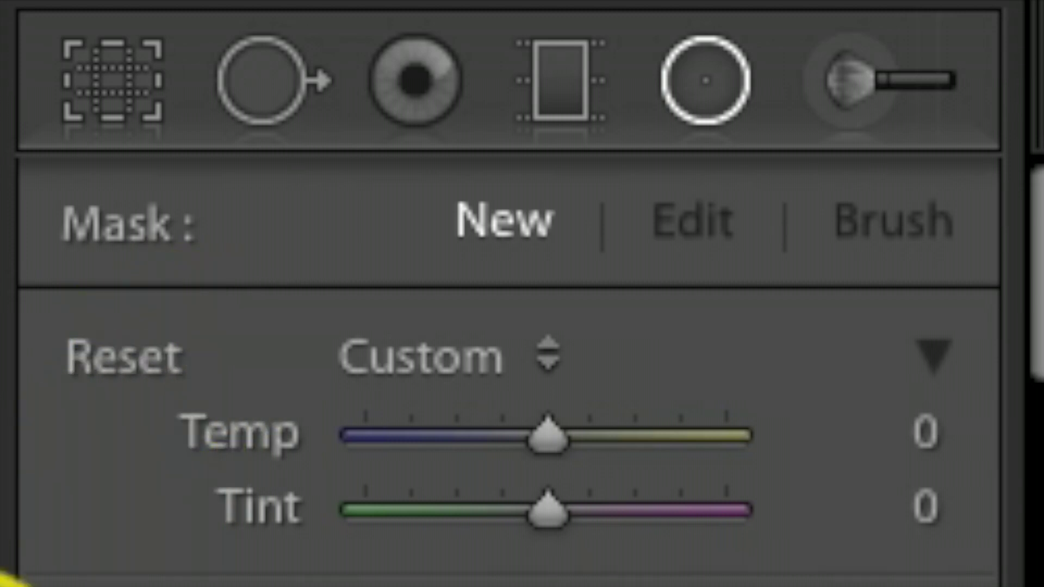
pyautogui.keyDown('alt'); pyautogui.click(151, 364); pyautogui.keyUp('alt')
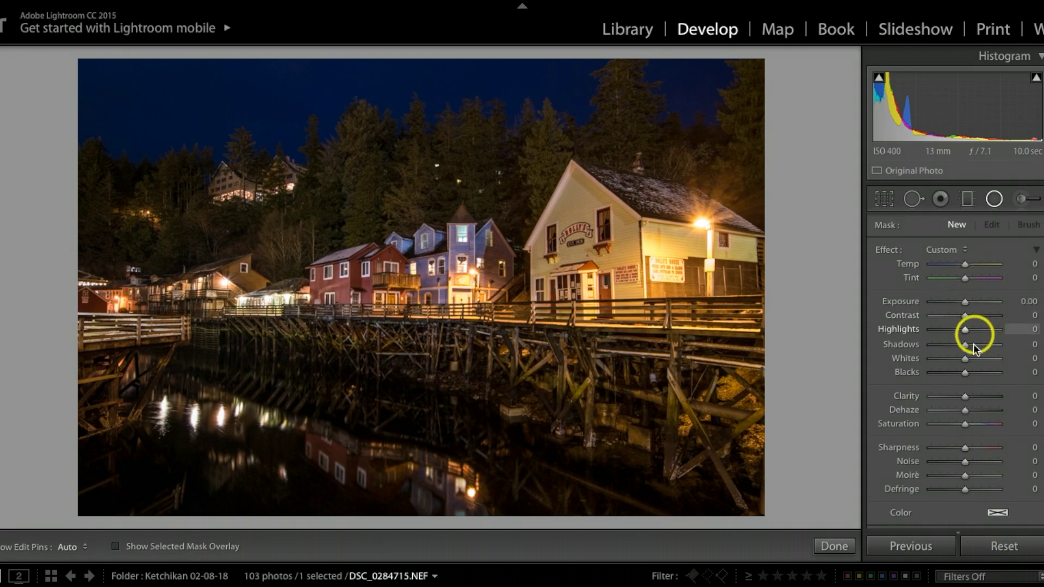
# Step: Set the radial filter's Exposure to 0.41 and Clarity to 15, and draw a wide ellipse centred beside the red house
pyautogui.moveTo(966, 301); pyautogui.dragTo(968, 299)
pyautogui.moveTo(899, 294); pyautogui.dragTo(905, 293)
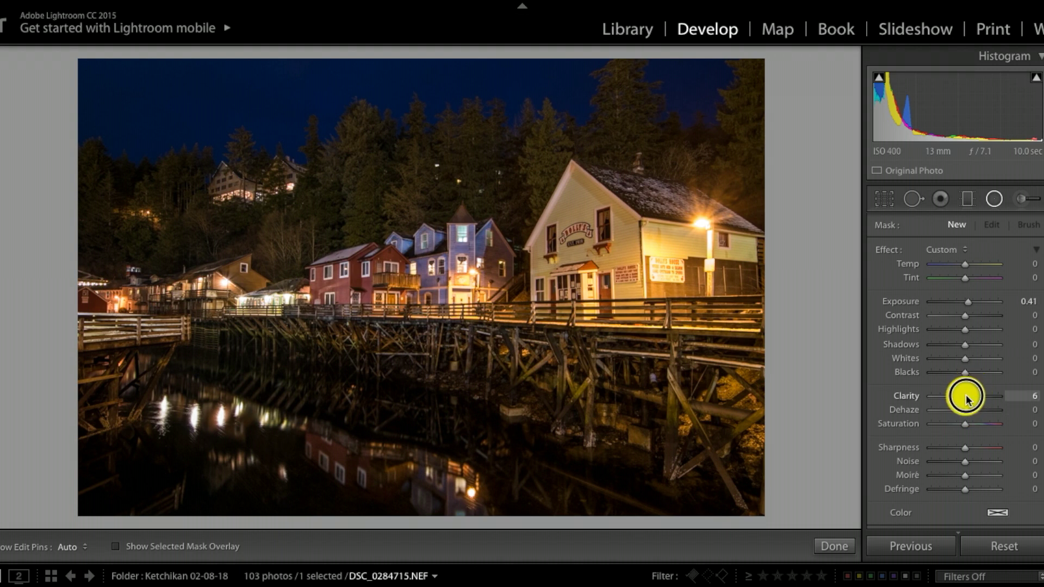
pyautogui.moveTo(307, 281); pyautogui.dragTo(646, 463)
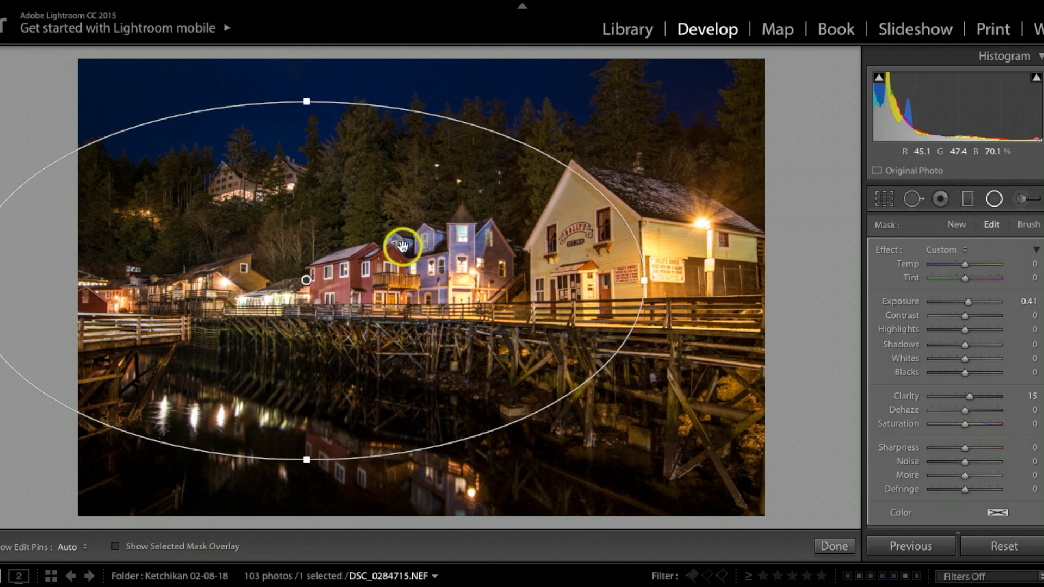
# Step: Centre the radial filter's ellipse horizontally on the photo and enlarge it to span slightly beyond the photo's width and most of its height
pyautogui.moveTo(401, 243); pyautogui.dragTo(508, 252)
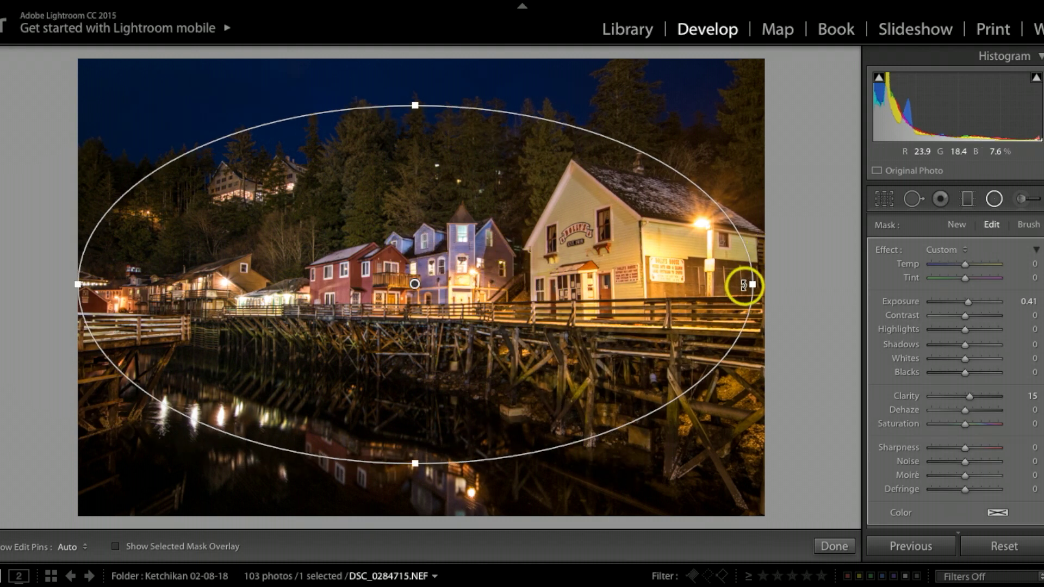
pyautogui.moveTo(752, 282); pyautogui.dragTo(762, 284)
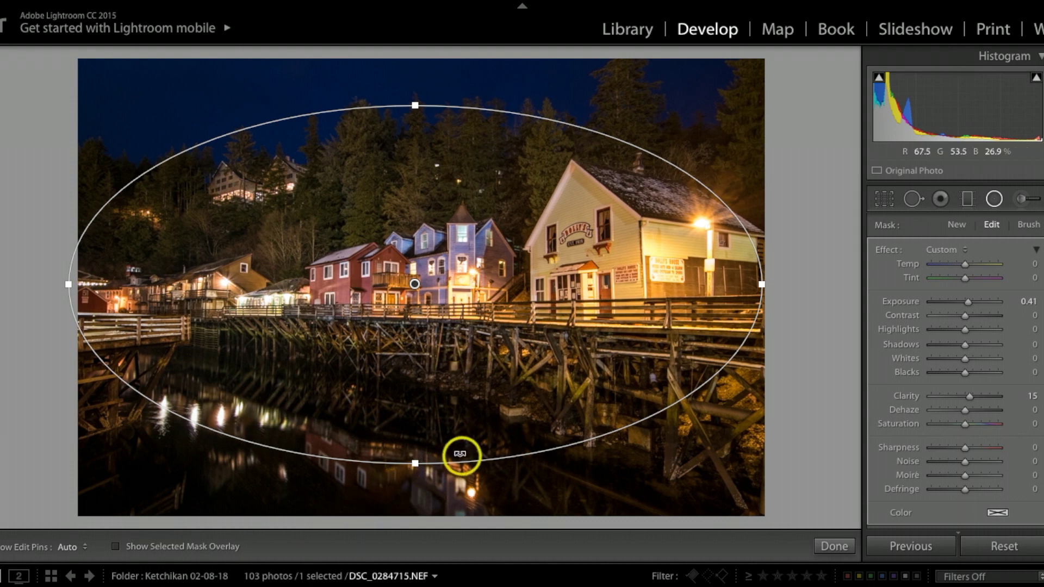
pyautogui.moveTo(420, 464); pyautogui.dragTo(415, 487)
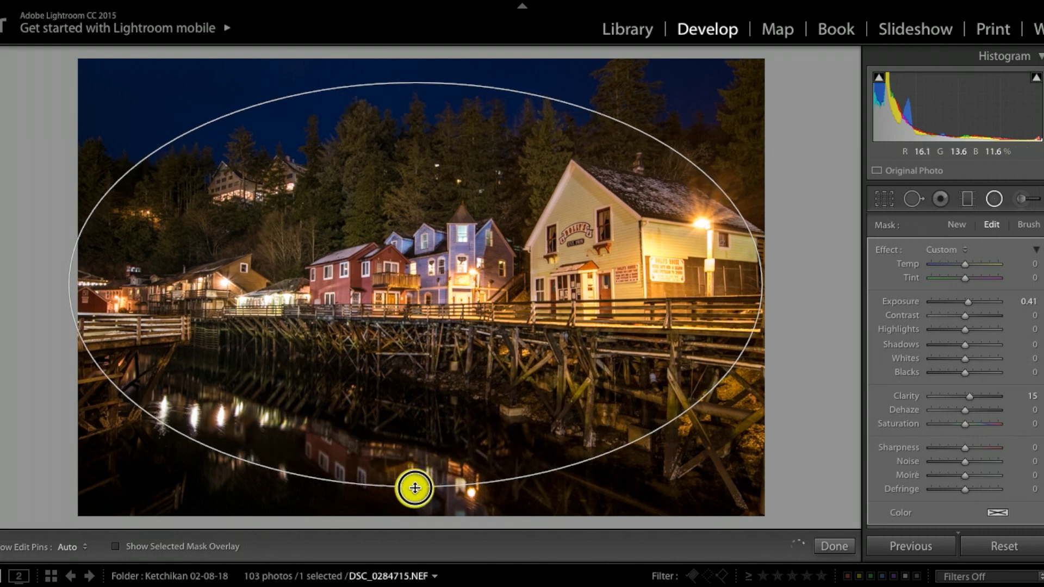
# Step: Set the radial filter's Clarity to 13 and Saturation to 8, and finish editing the filter
pyautogui.moveTo(557, 351); pyautogui.dragTo(559, 359)
pyautogui.moveTo(971, 399)
pyautogui.mouseDown()
pyautogui.moveTo(951, 429)
pyautogui.moveTo(947, 464)
pyautogui.mouseUp()
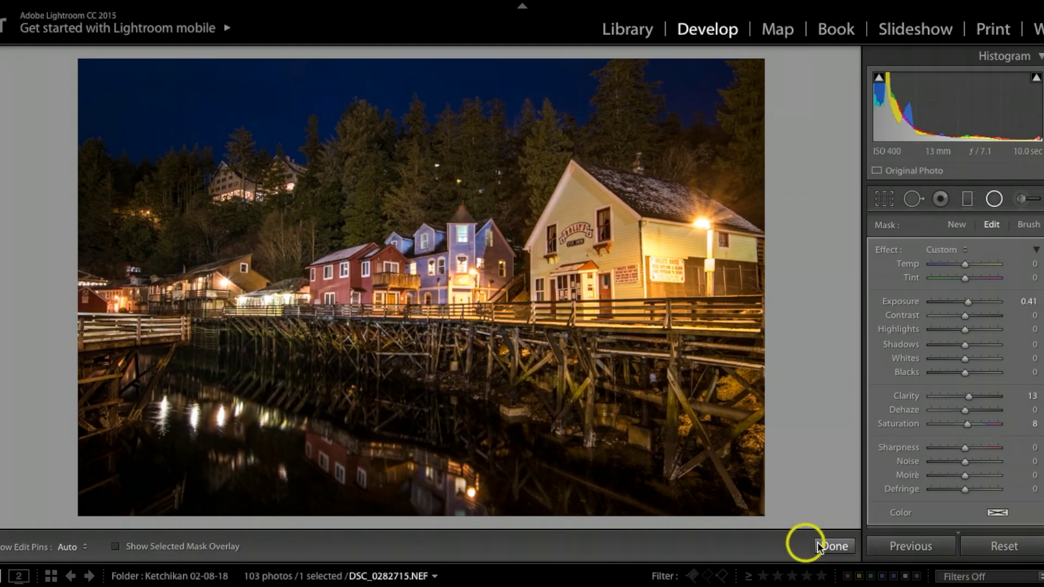
pyautogui.click(835, 547)
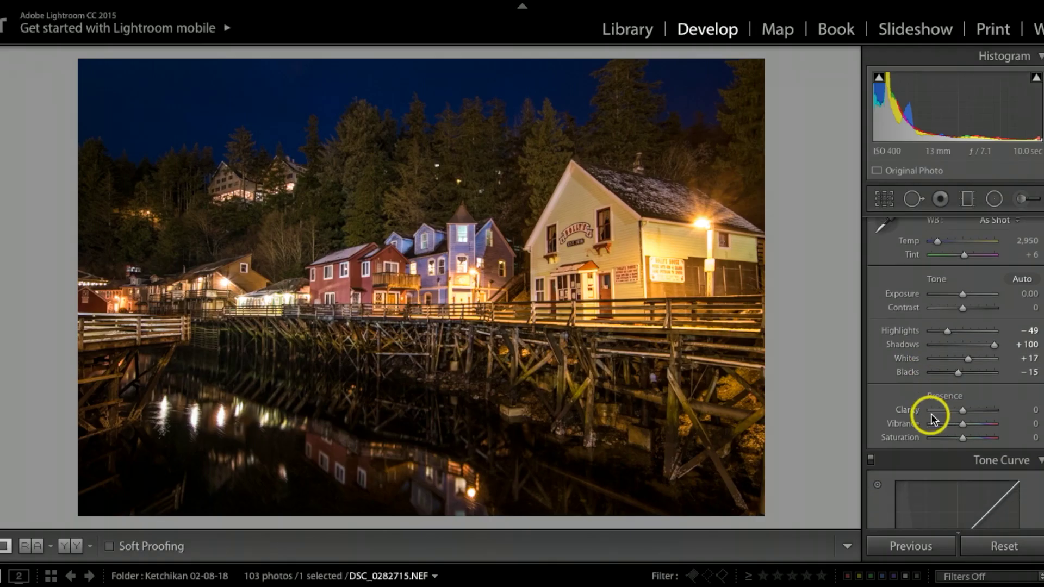
# Step: Split-tone the highlights with a blue Hue of about 241 and a Saturation of 7
pyautogui.scroll(-5, 931, 413)
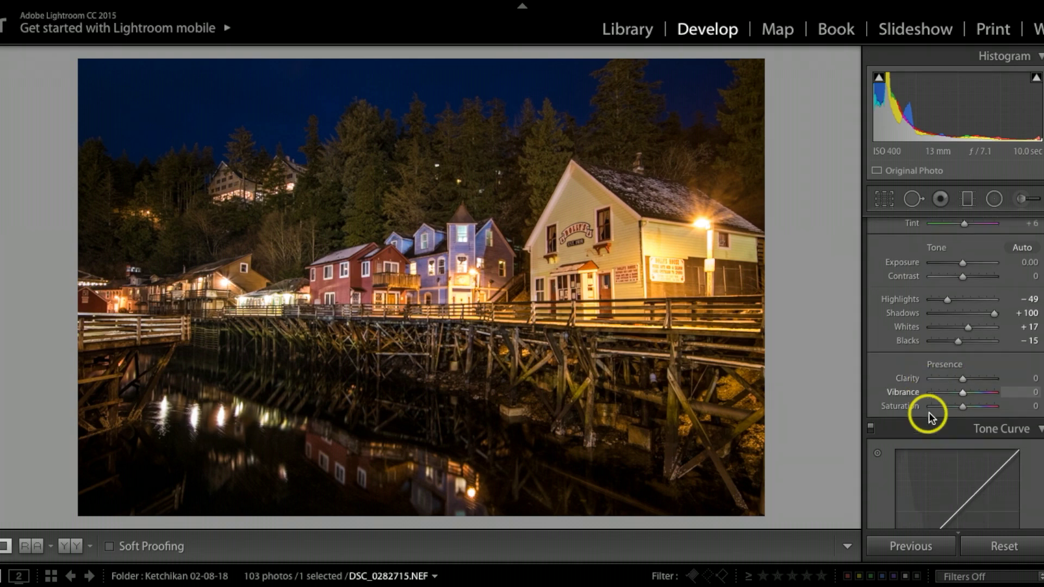
pyautogui.scroll(-5, 990, 358)
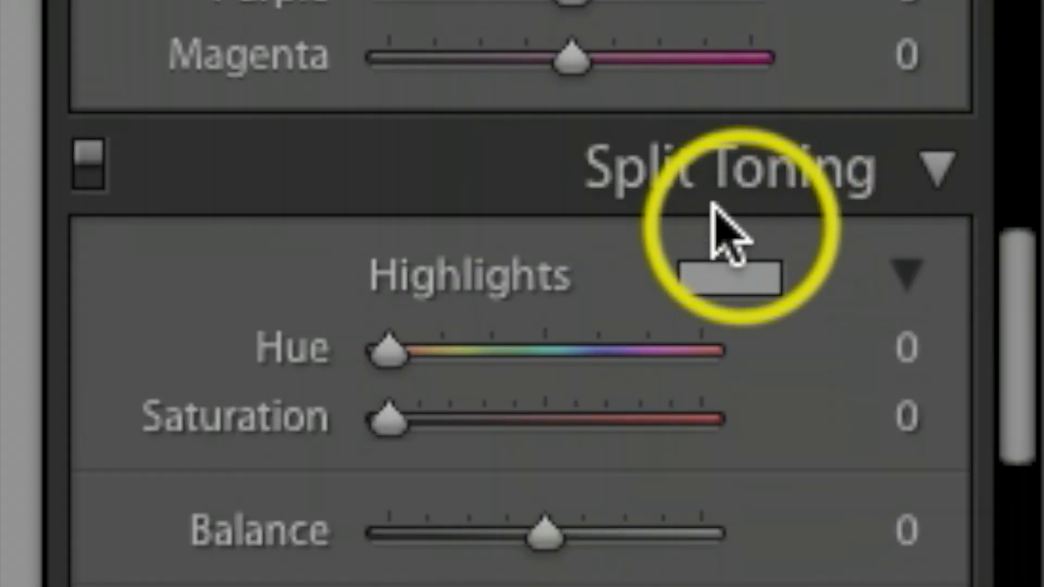
pyautogui.click(938, 169)
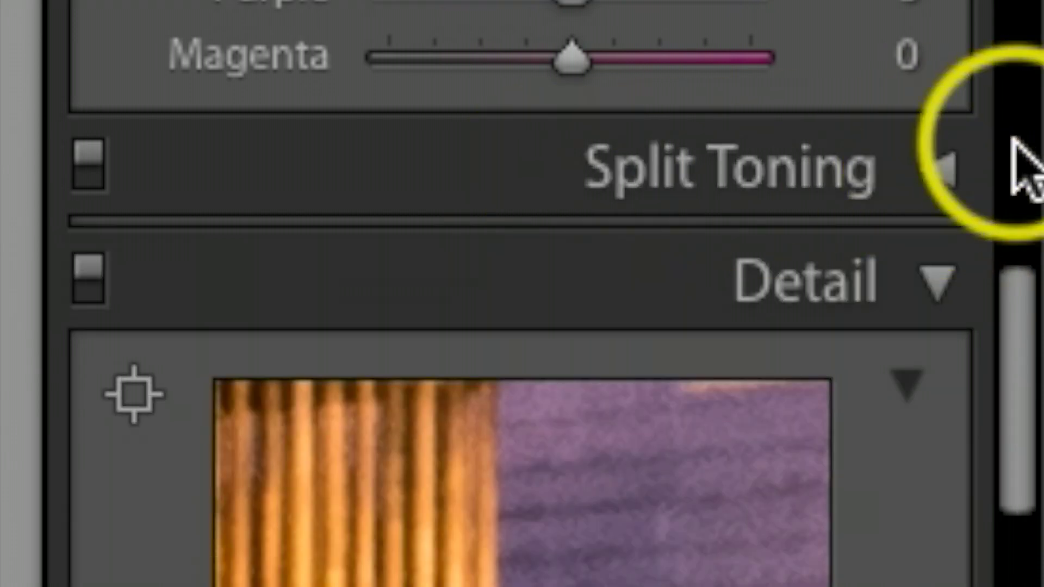
pyautogui.click(940, 171)
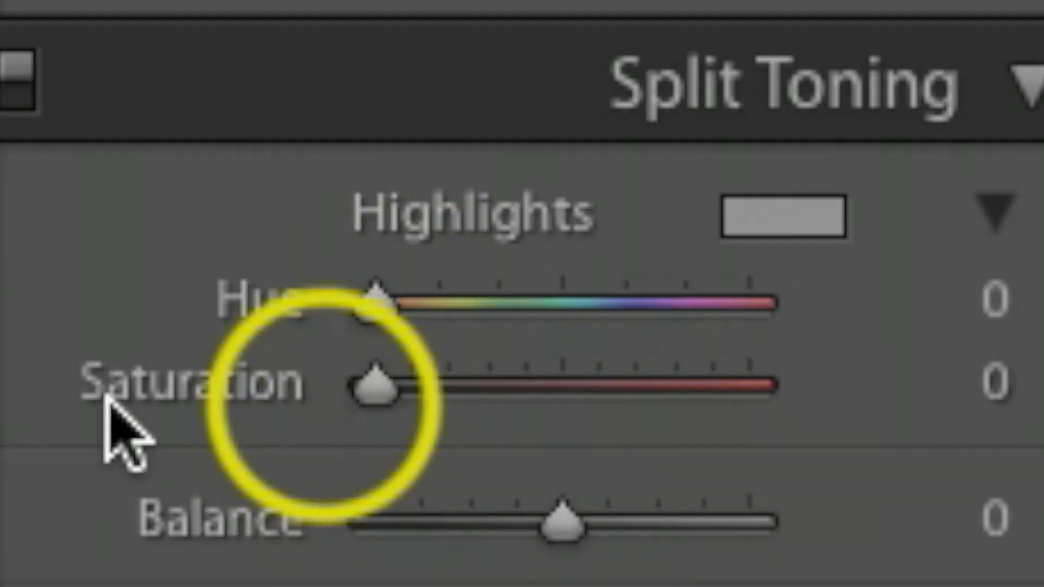
pyautogui.moveTo(374, 386); pyautogui.dragTo(375, 384)
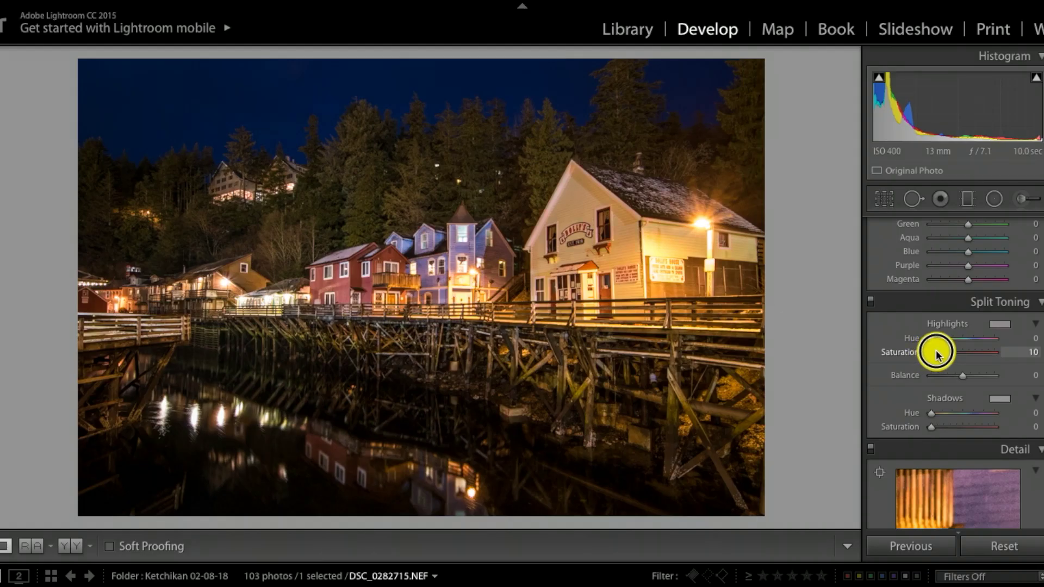
pyautogui.moveTo(931, 338); pyautogui.dragTo(972, 338)
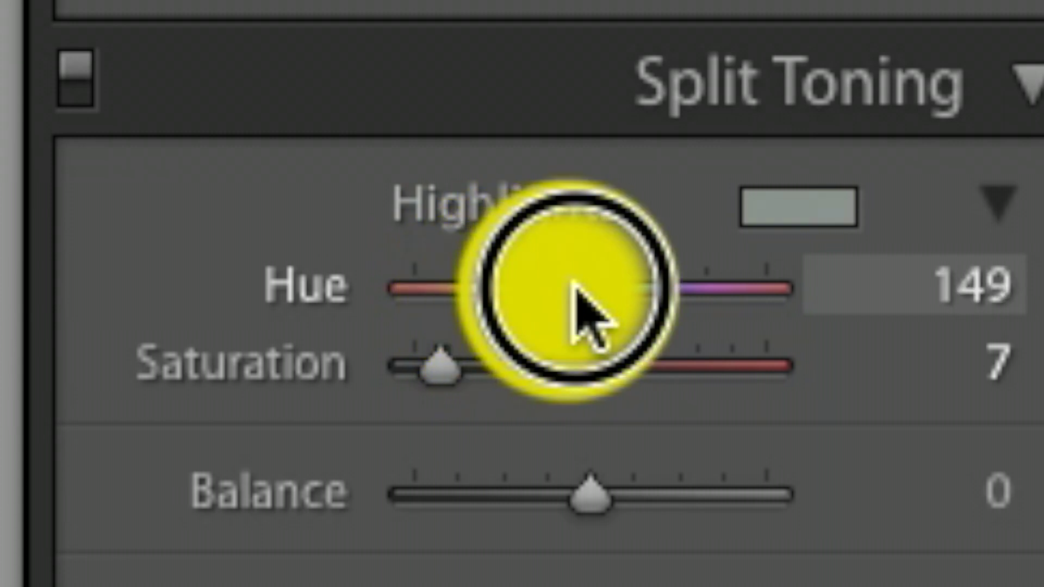
pyautogui.moveTo(639, 286)
pyautogui.mouseDown()
pyautogui.moveTo(764, 280)
pyautogui.moveTo(648, 289)
pyautogui.mouseUp()
pyautogui.moveTo(973, 342); pyautogui.dragTo(965, 343)
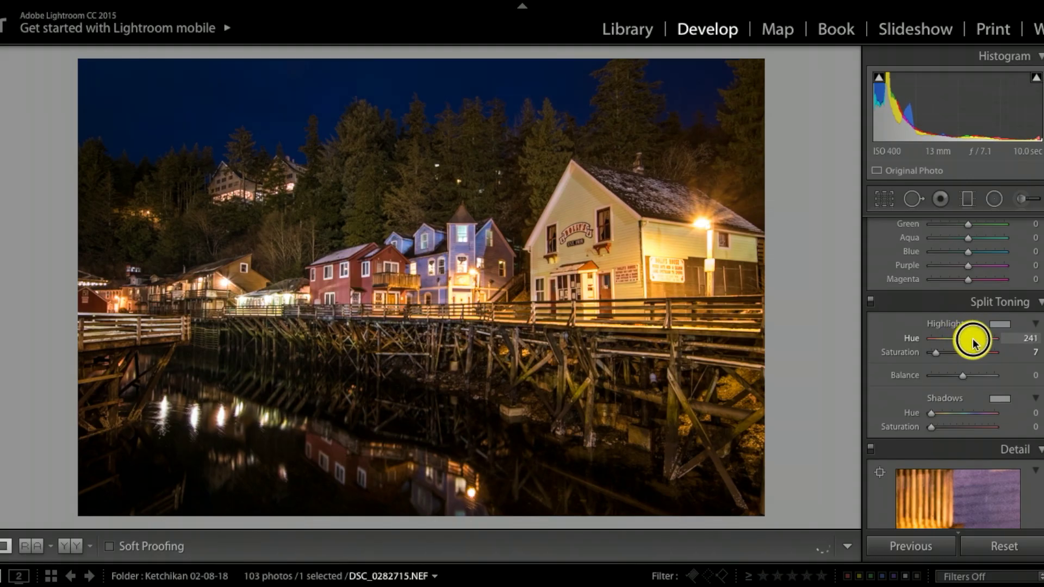
pyautogui.moveTo(974, 343); pyautogui.dragTo(973, 338)
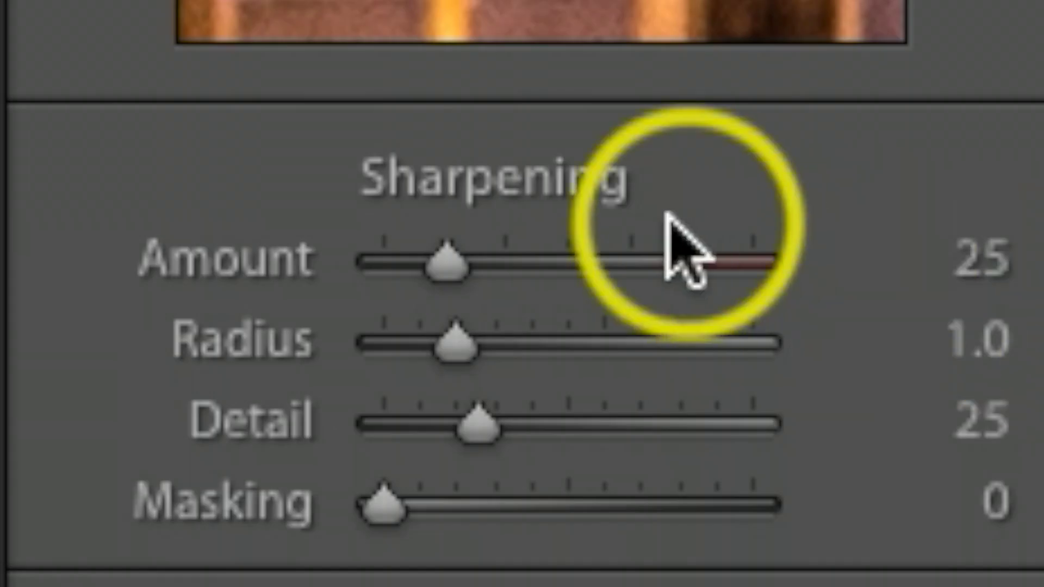
# Step: Set the sharpening Amount to 53 and Masking to 56, and check the enlarged photo without the side panels
pyautogui.moveTo(447, 267); pyautogui.dragTo(512, 262)
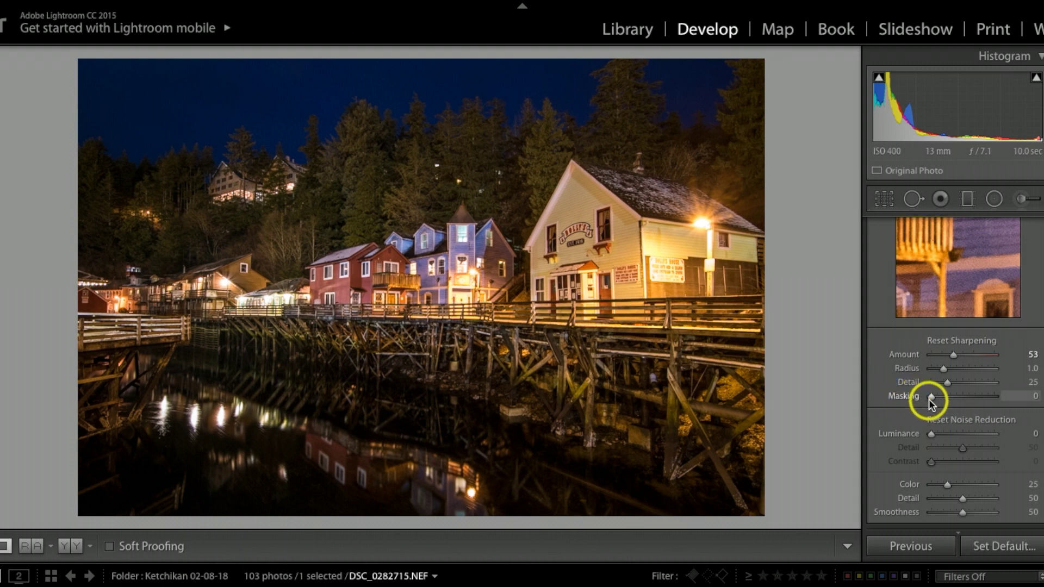
pyautogui.moveTo(933, 396); pyautogui.dragTo(970, 400)
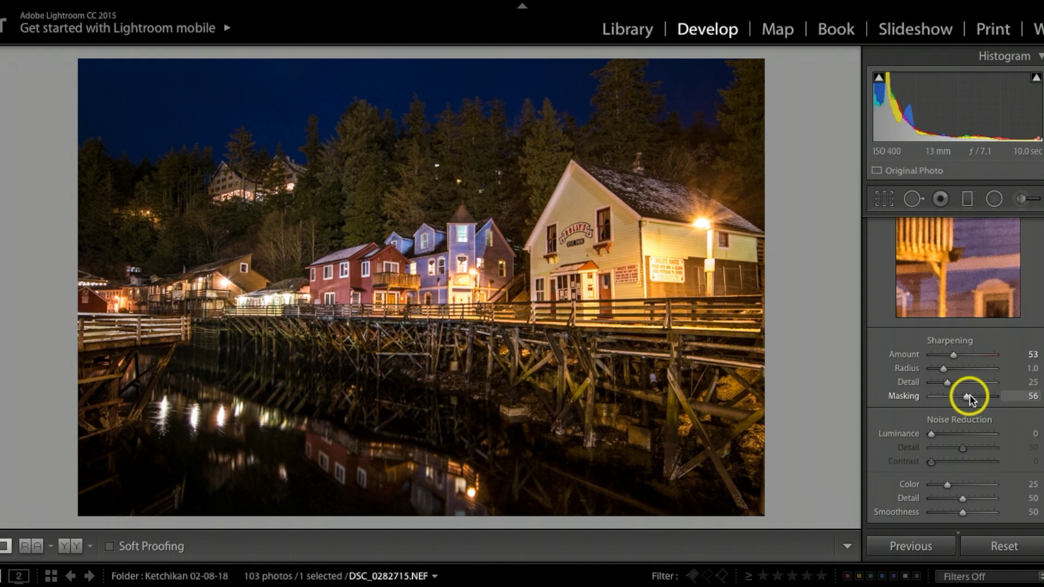
pyautogui.hotkey('shift', 'Tab')
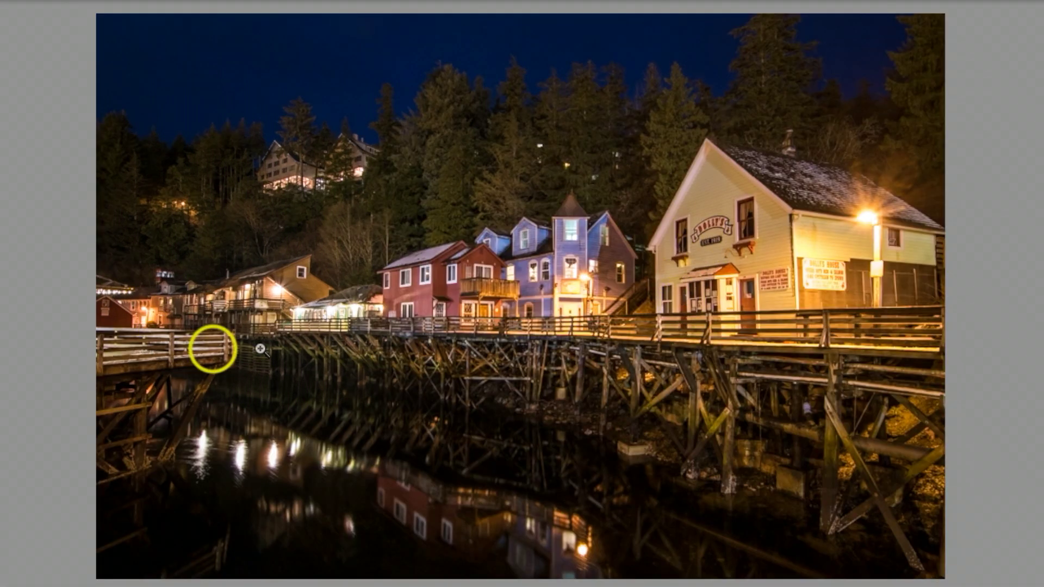
pyautogui.hotkey('shift', 'Tab')
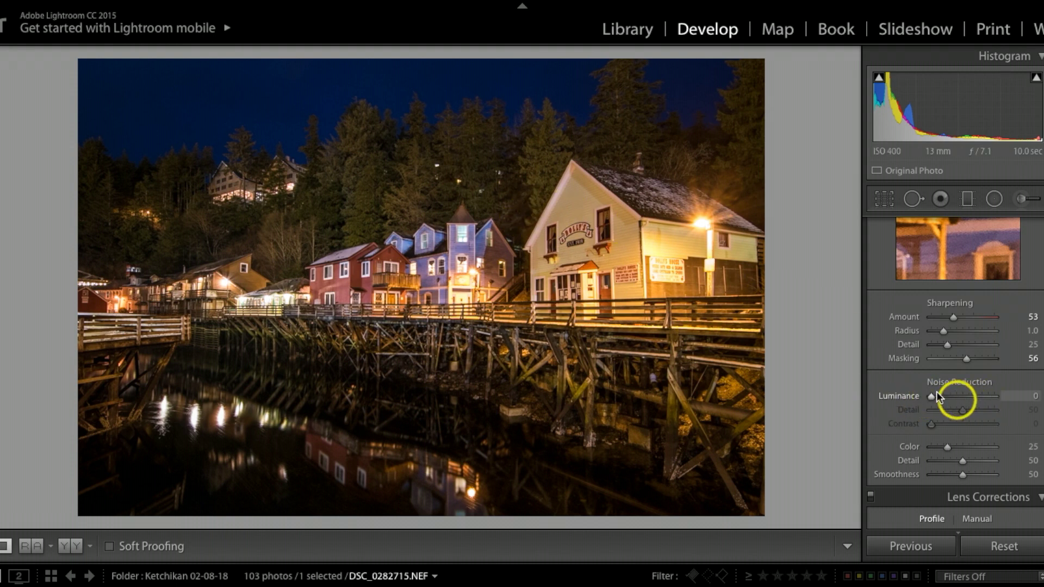
# Step: Set the Luminance noise reduction to 24 while checking the yellow and blue houses at close range
pyautogui.moveTo(929, 396); pyautogui.dragTo(938, 395)
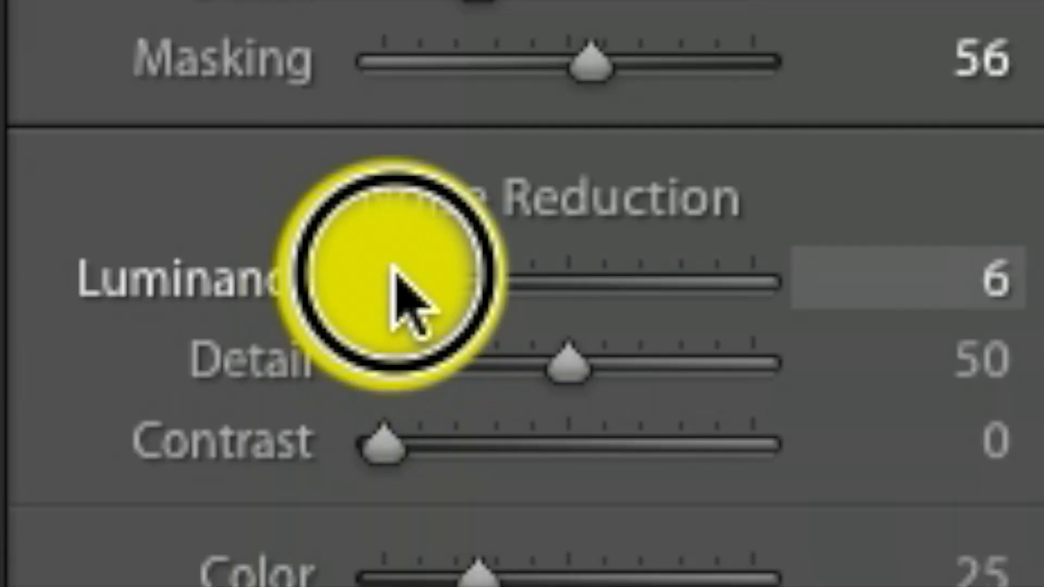
pyautogui.moveTo(420, 266); pyautogui.dragTo(426, 268)
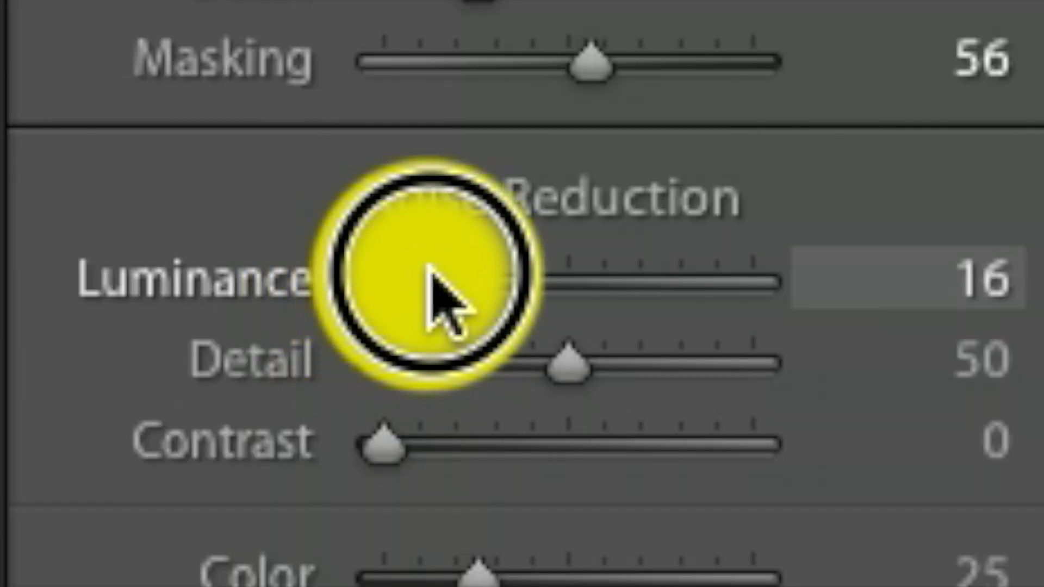
pyautogui.click(616, 265)
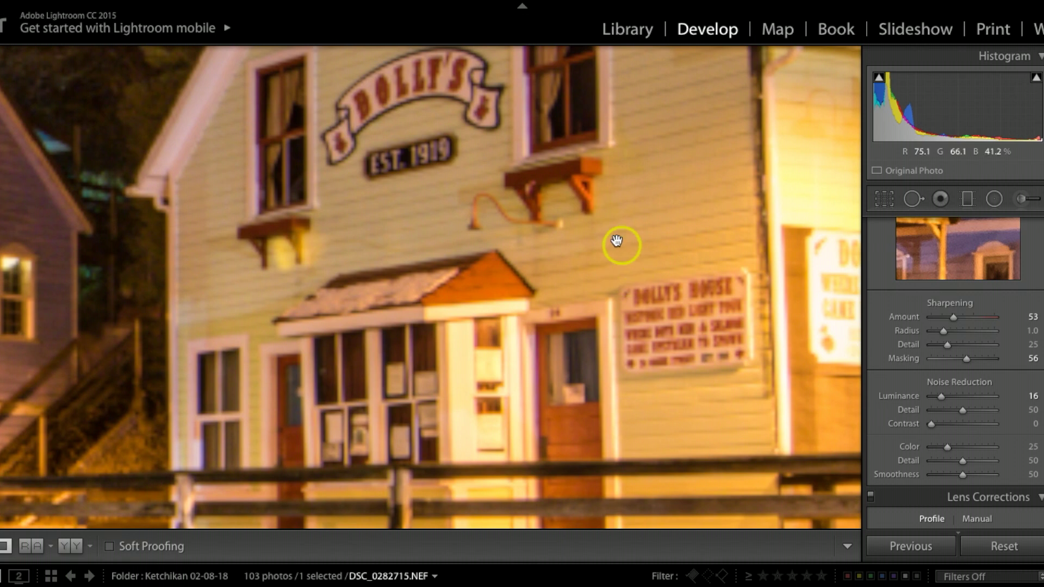
pyautogui.moveTo(133, 252); pyautogui.dragTo(436, 158)
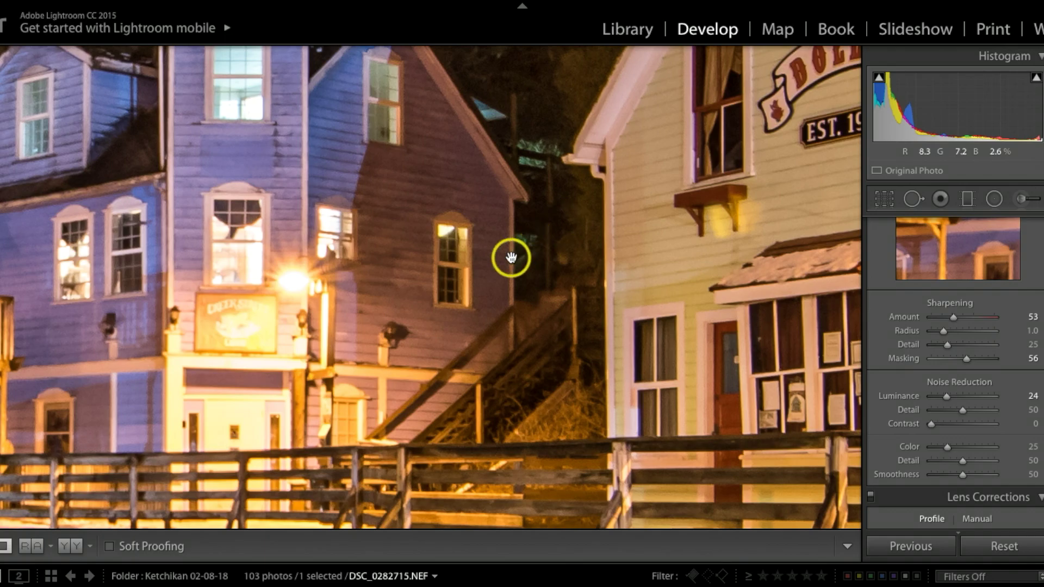
pyautogui.click(415, 278)
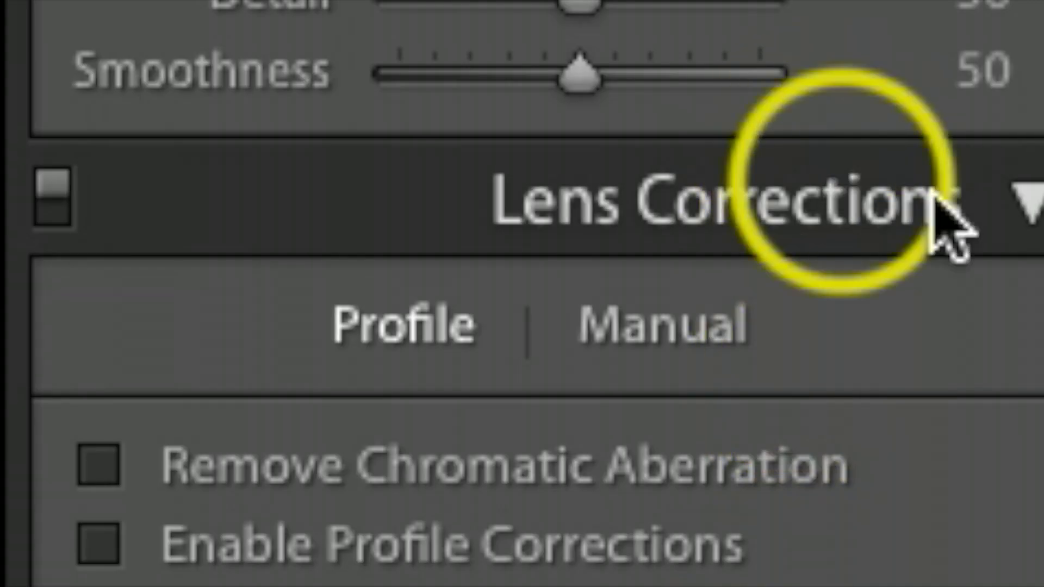
# Step: Enable the lens profile corrections, comparing the photo with and without them
pyautogui.click(1028, 204)
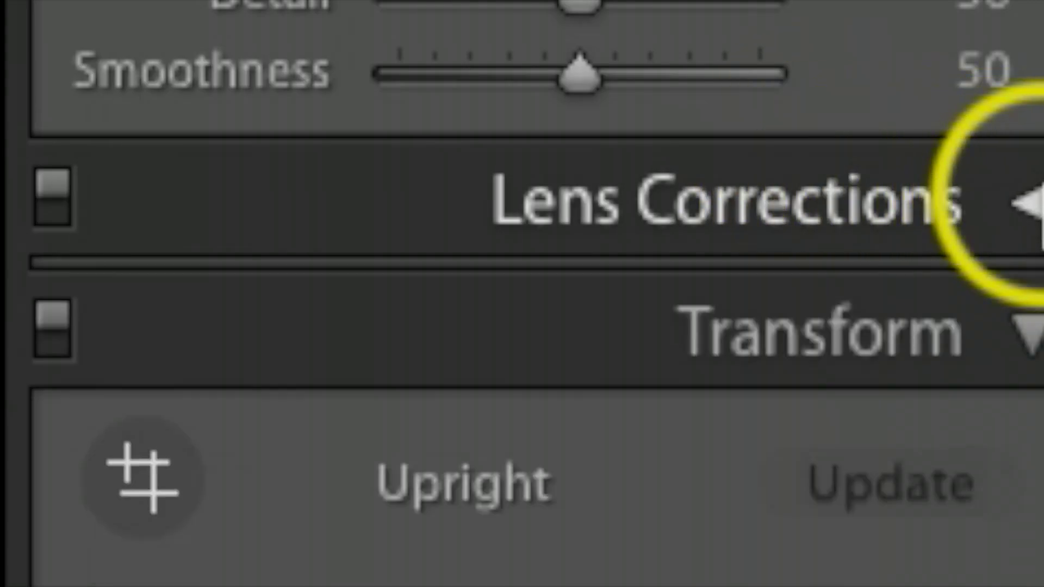
pyautogui.click(1028, 204)
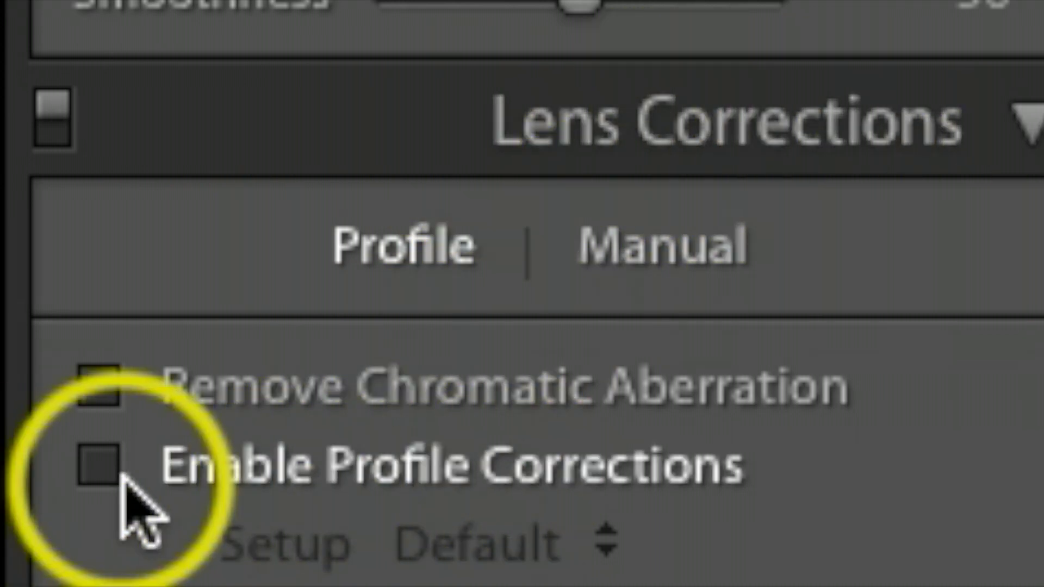
pyautogui.click(102, 472)
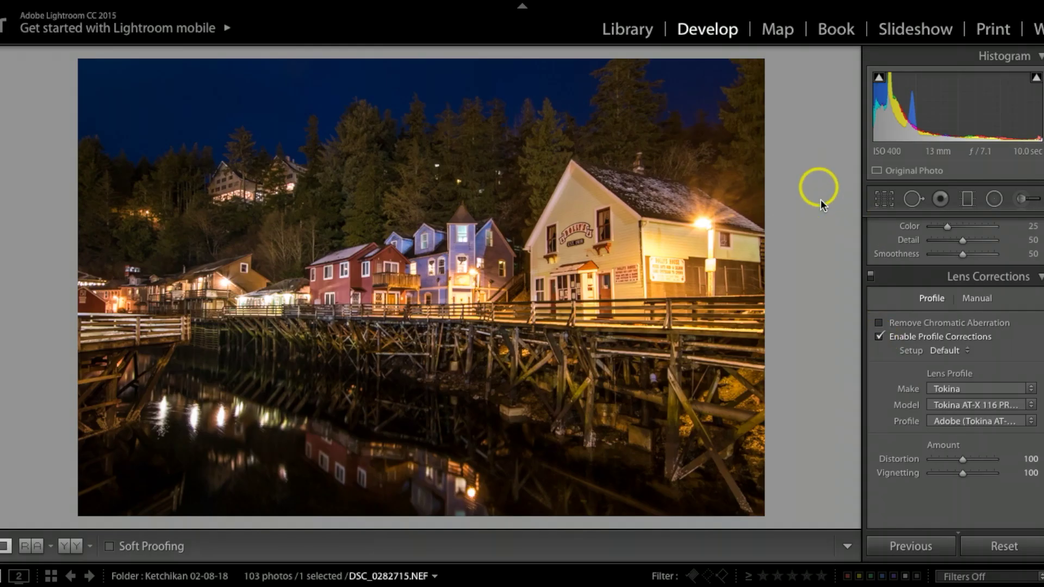
pyautogui.click(881, 338)
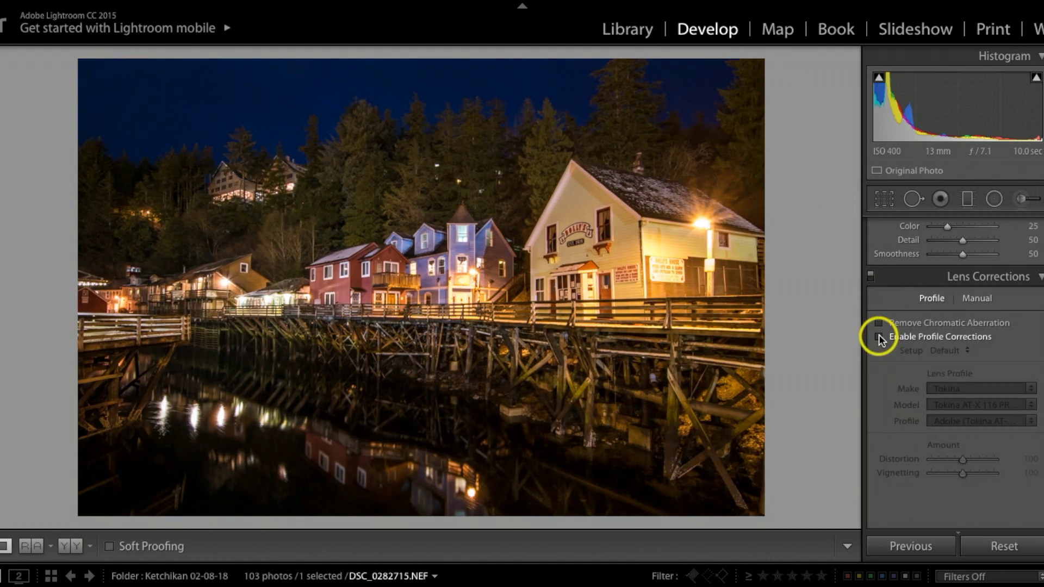
pyautogui.click(879, 339)
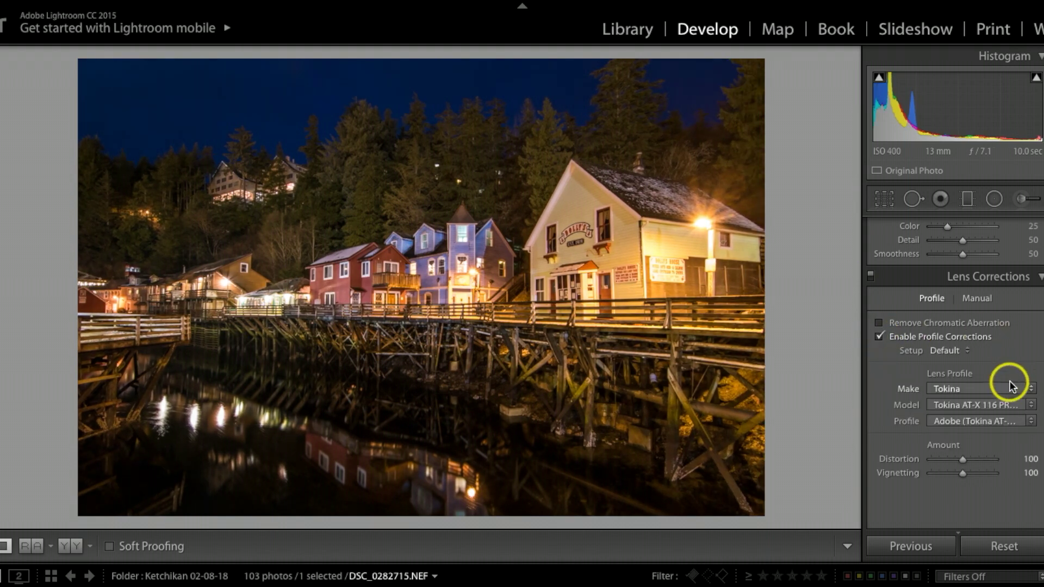
# Step: Straighten the photo's perspective with the Auto Upright correction
pyautogui.scroll(-5, 1009, 381)
pyautogui.click(966, 239)
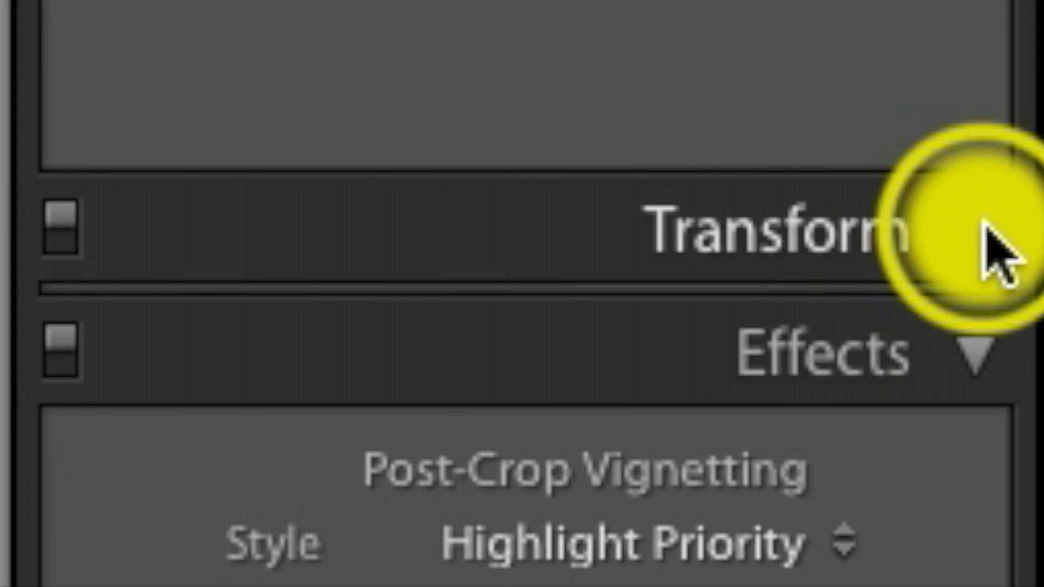
pyautogui.click(985, 229)
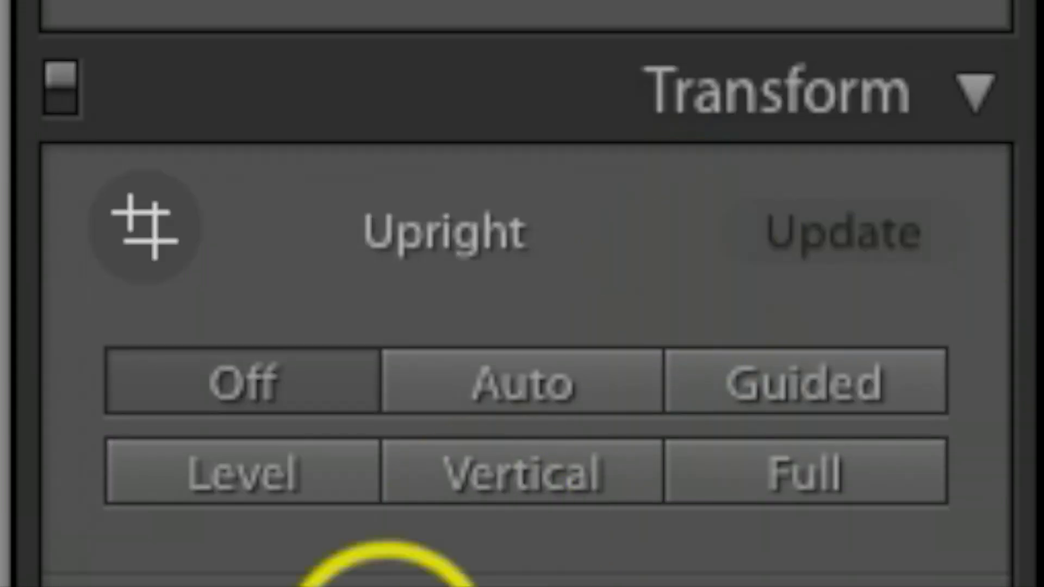
pyautogui.click(541, 377)
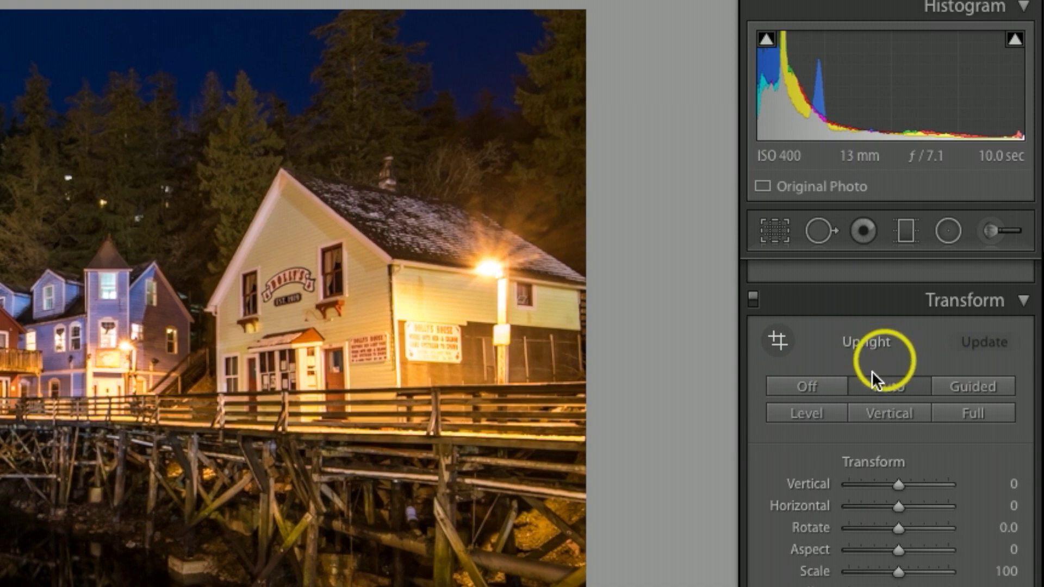
# Step: Set the photo's overall Dehaze amount to +7
pyautogui.scroll(-4, 872, 432)
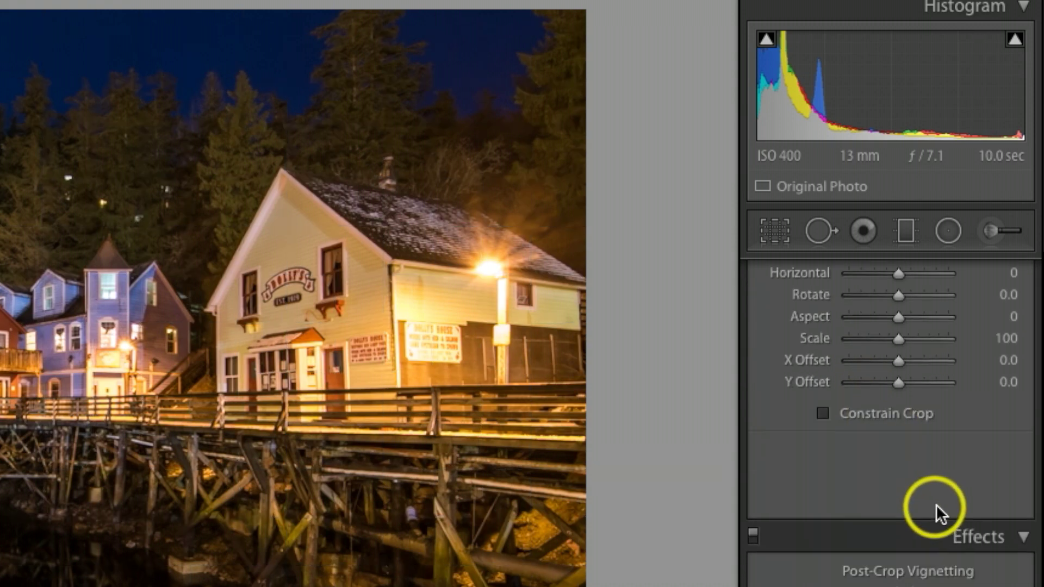
pyautogui.click(957, 555)
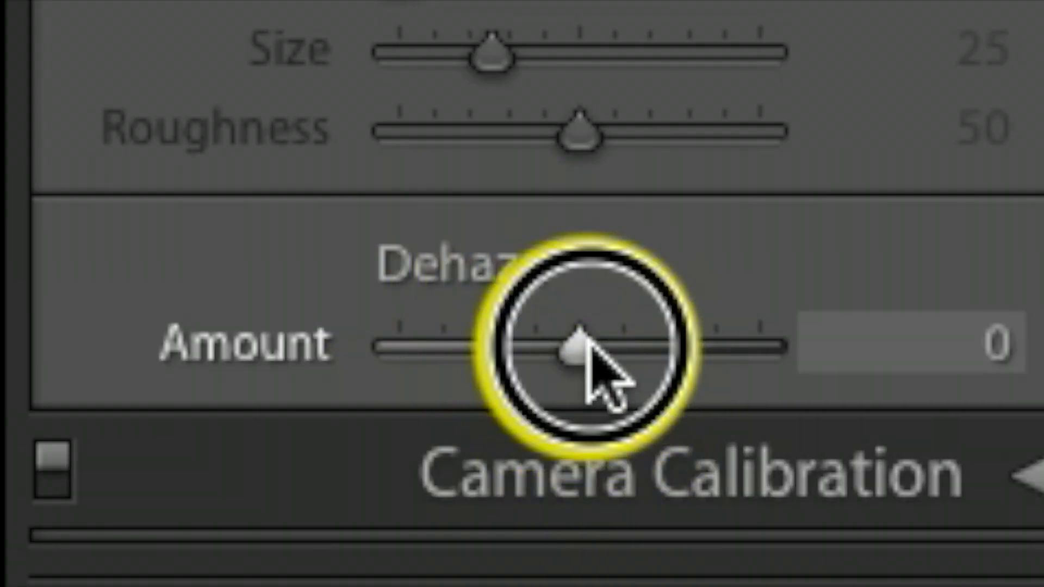
pyautogui.moveTo(589, 349); pyautogui.dragTo(594, 359)
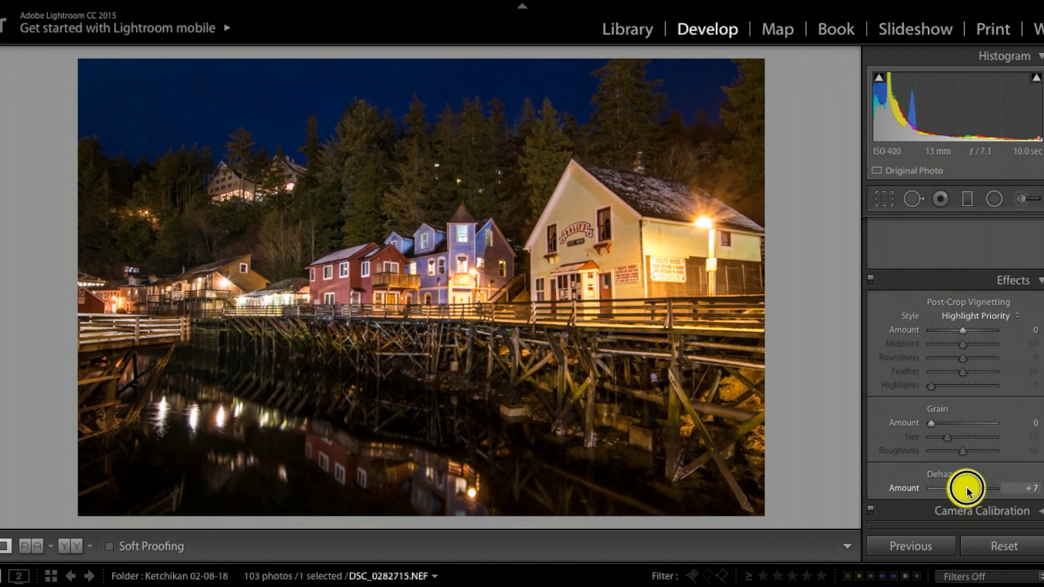
# Step: Set the photo's basic Exposure to +0.10 and Contrast to +7
pyautogui.scroll(10, 979, 326)
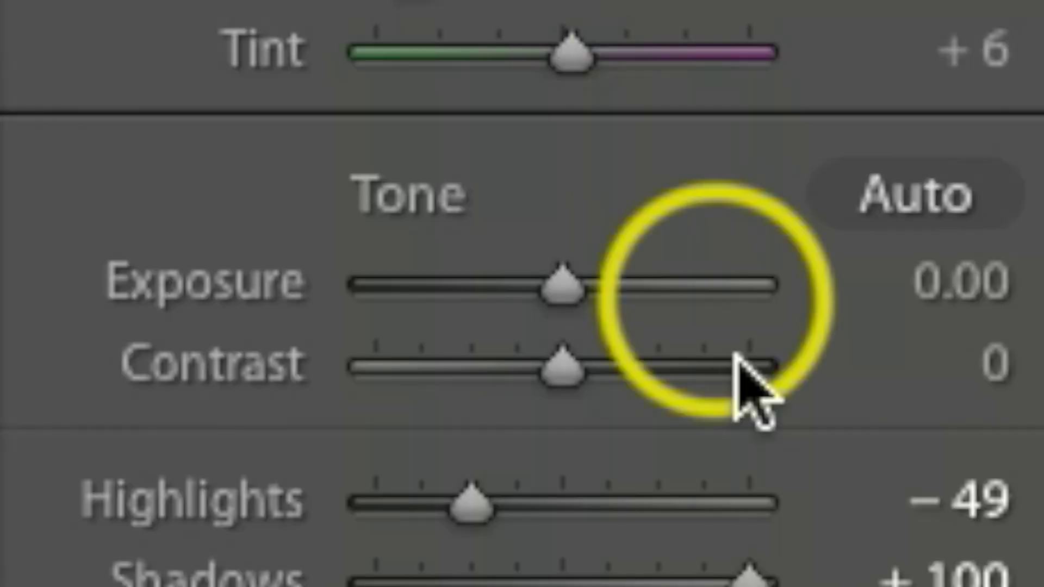
pyautogui.moveTo(571, 279); pyautogui.dragTo(577, 278)
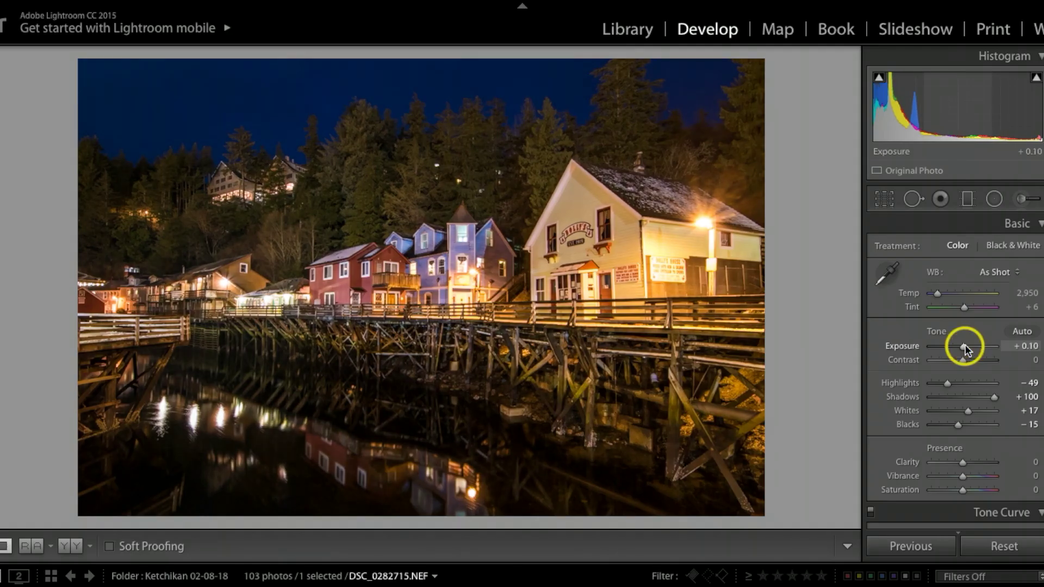
pyautogui.moveTo(962, 360); pyautogui.dragTo(966, 359)
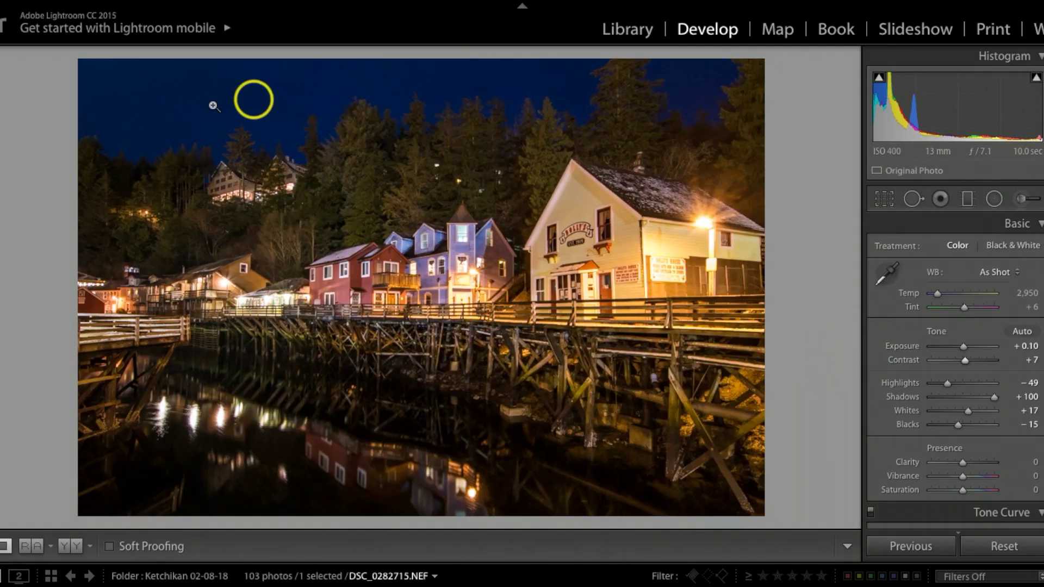
# Step: Compare the photo before and after side by side, and view the finished edit enlarged without the side panels
pyautogui.click(73, 544)
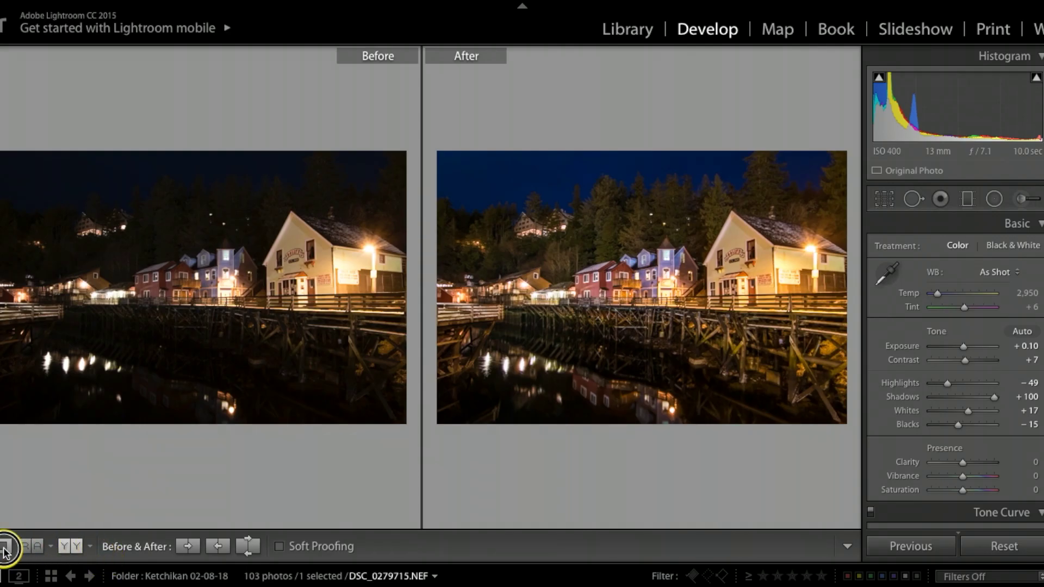
pyautogui.click(5, 548)
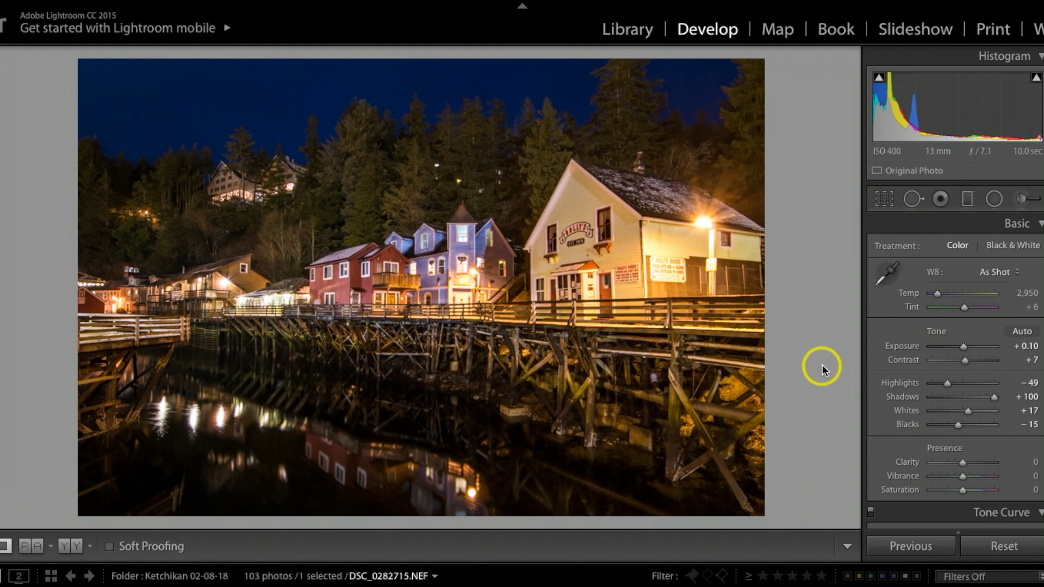
pyautogui.hotkey('shift', 'Tab')
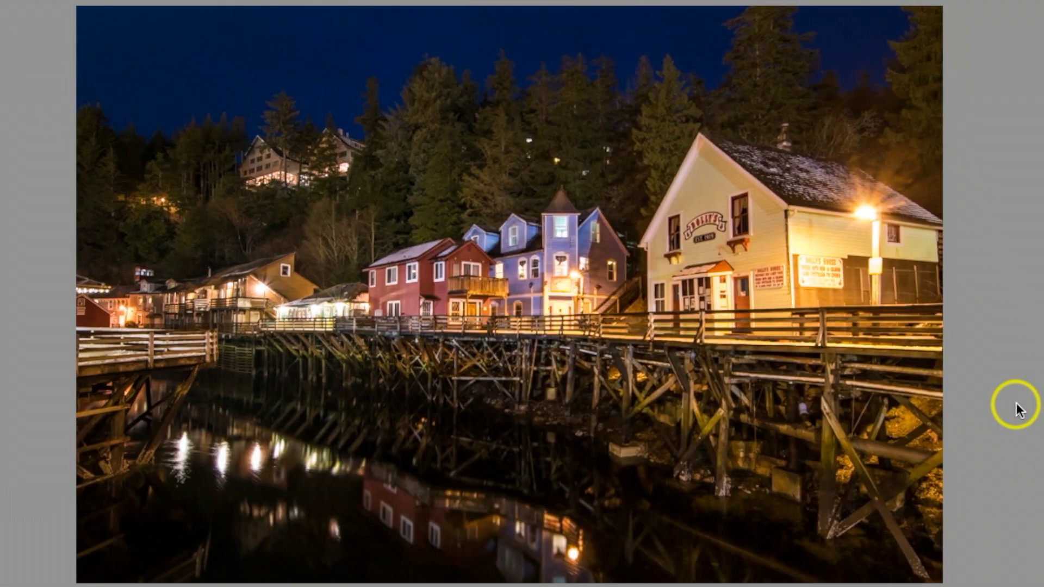